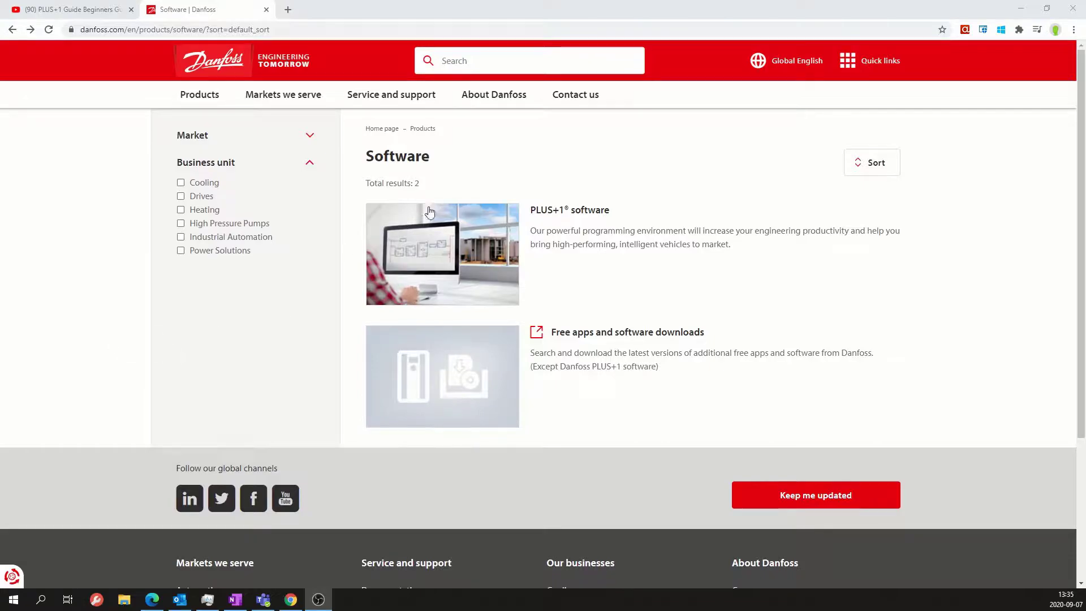
Step: Open the PLUS+1 software product page and follow the download link for PLUS+1 GUIDE
{"action": "left_click", "coordinate": [552, 211]}
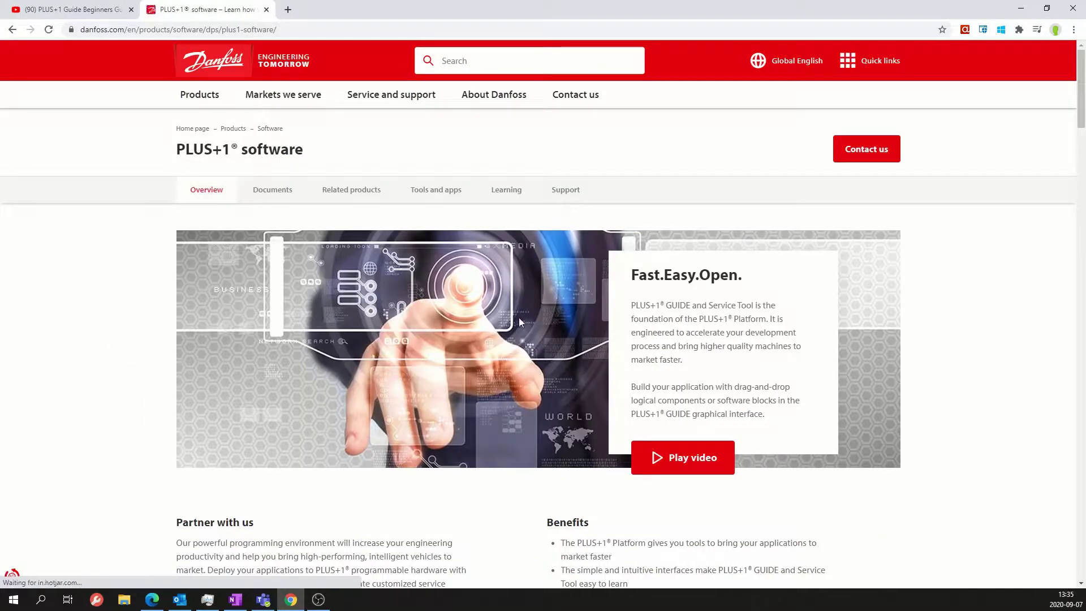
{"action": "scroll", "coordinate": [518, 315], "scroll_direction": "down", "scroll_amount": 1}
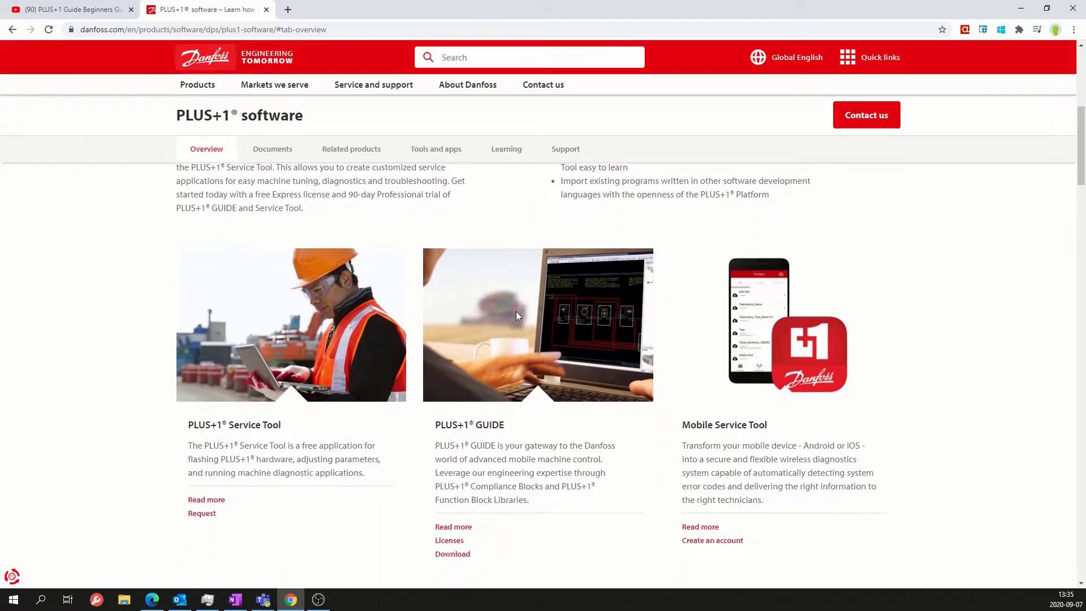
{"action": "left_click", "coordinate": [453, 554]}
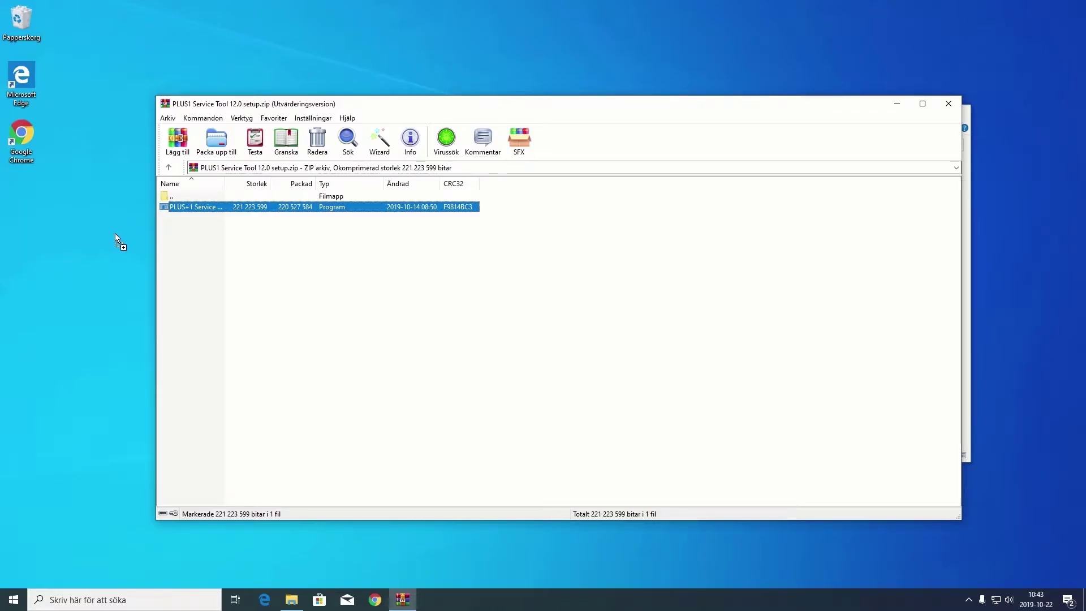
Step: Extract the PLUS+1 Service Tool 12.0 setup program from the ZIP archive to the desktop and close the archive
{"action": "left_click_drag", "start_coordinate": [115, 234], "coordinate": [116, 234]}
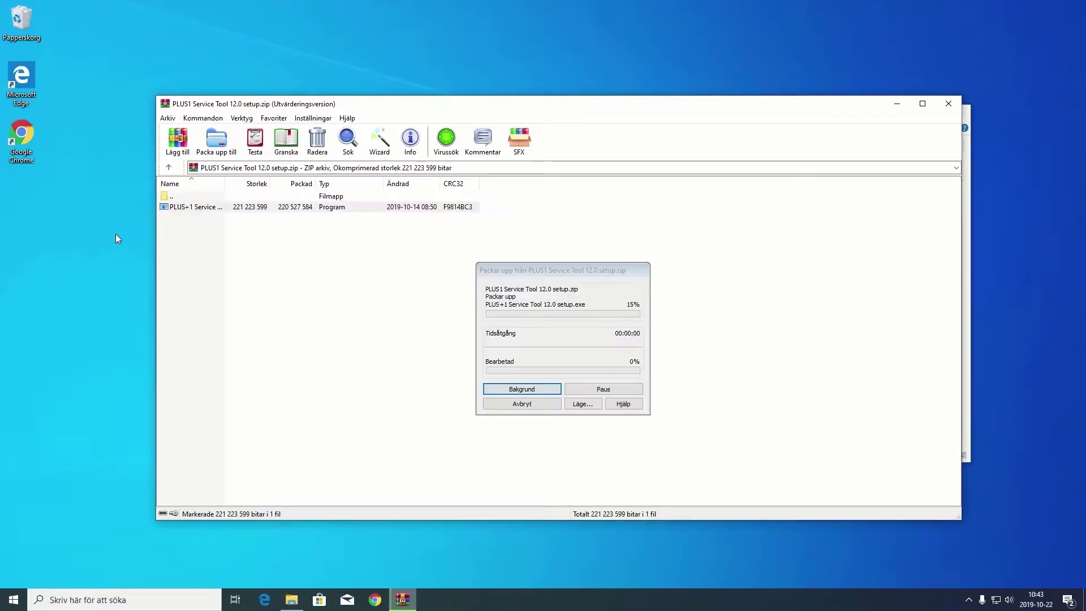
{"action": "left_click", "coordinate": [948, 111]}
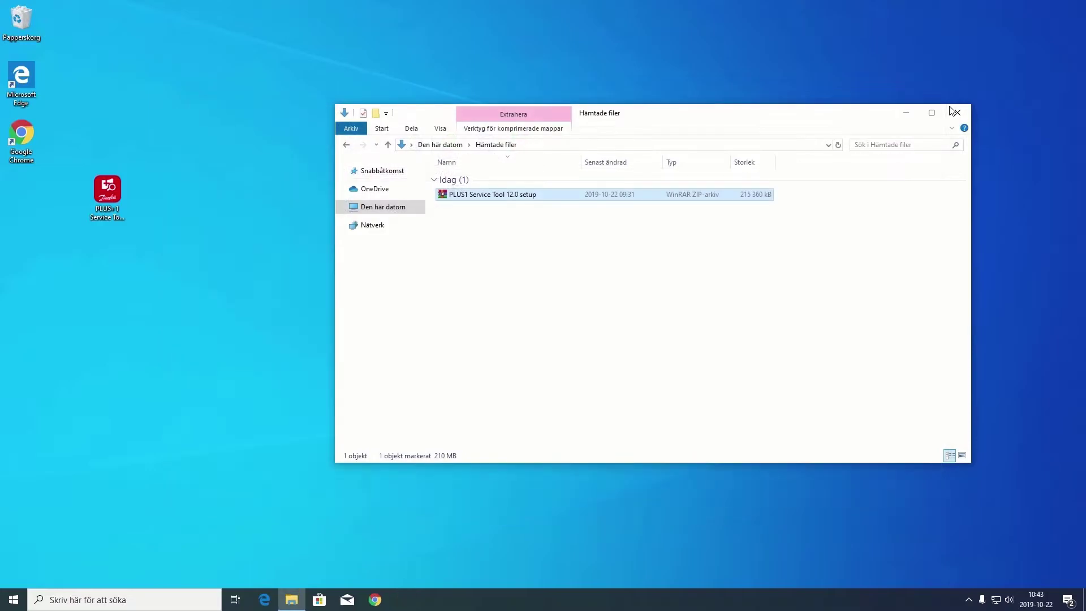
{"action": "left_click_drag", "start_coordinate": [107, 187], "coordinate": [236, 240]}
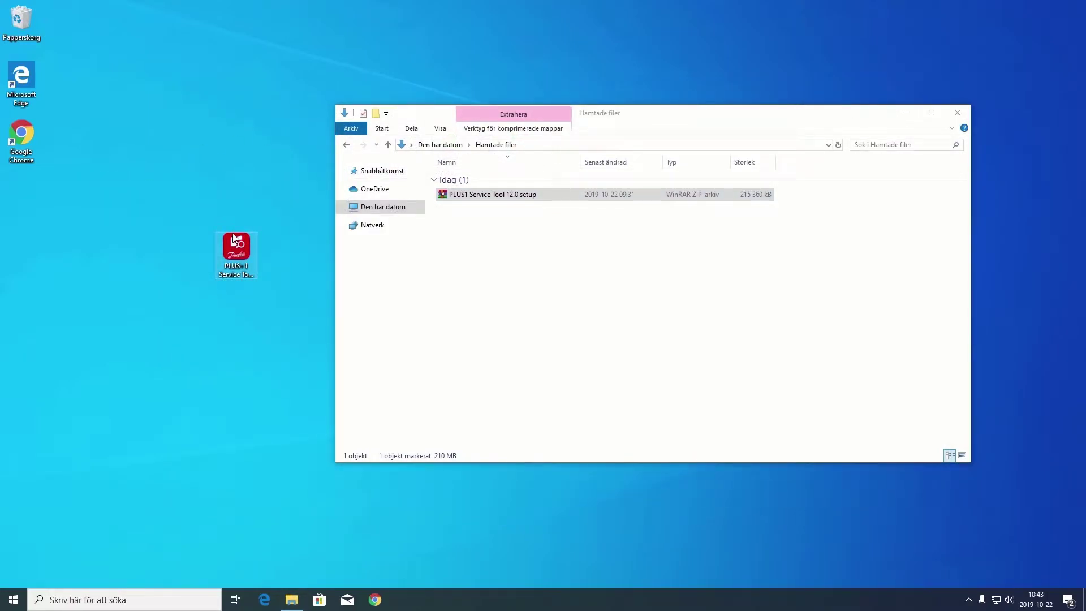
Step: Run the PLUS+1 Service Tool setup from the desktop and install it to C:\Program Files (x86)
{"action": "key", "text": "Return"}
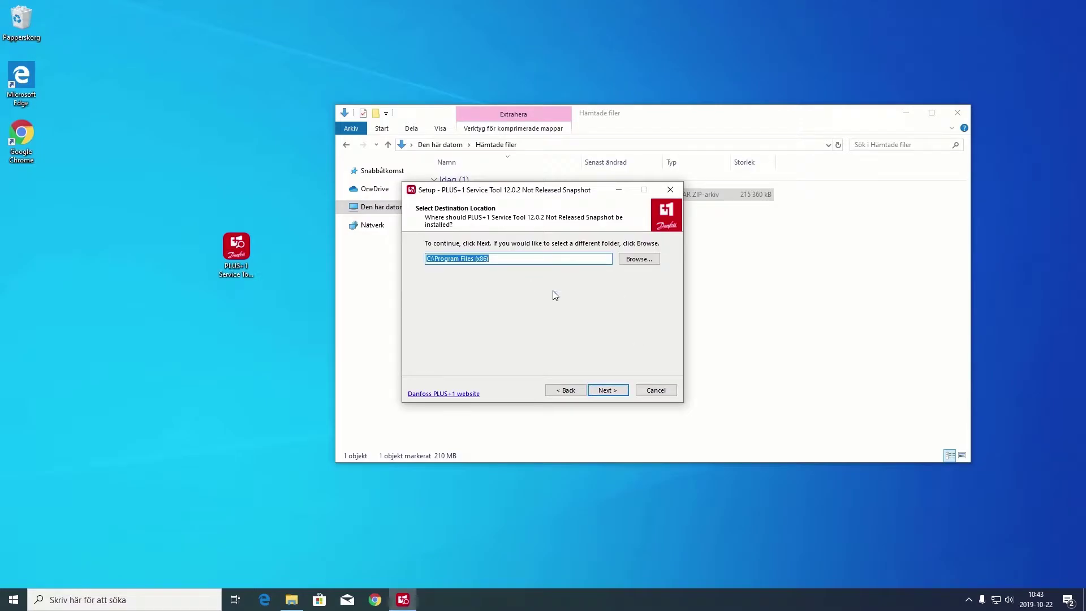
{"action": "left_click", "coordinate": [606, 390]}
{"action": "left_click", "coordinate": [611, 390]}
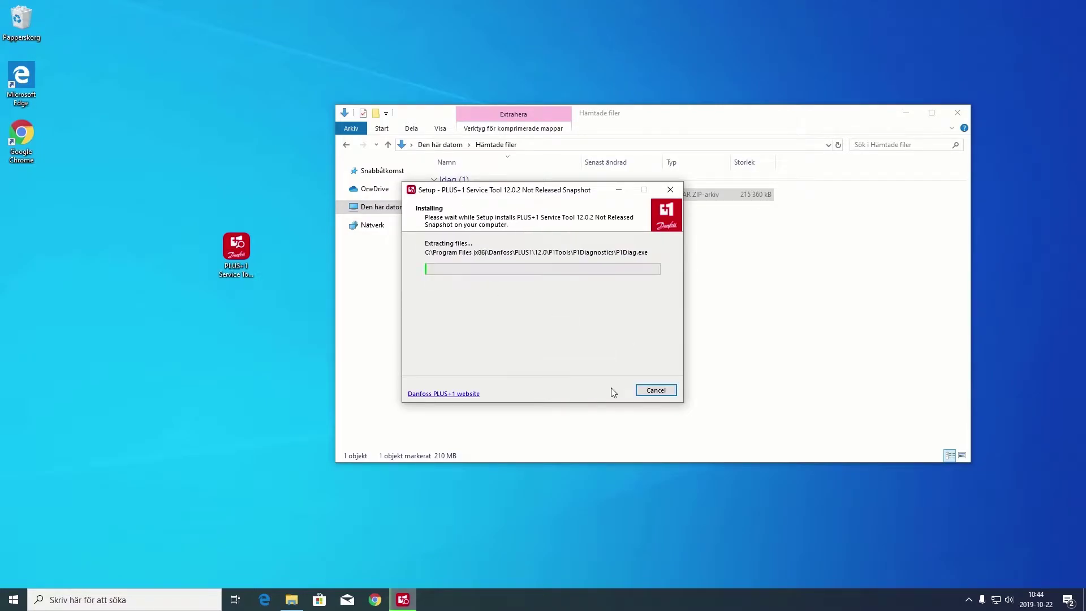
{"action": "left_click", "coordinate": [805, 395]}
{"action": "left_click", "coordinate": [805, 395]}
{"action": "left_click", "coordinate": [805, 394]}
{"action": "scroll", "coordinate": [477, 228], "scroll_direction": "down", "scroll_amount": 5}
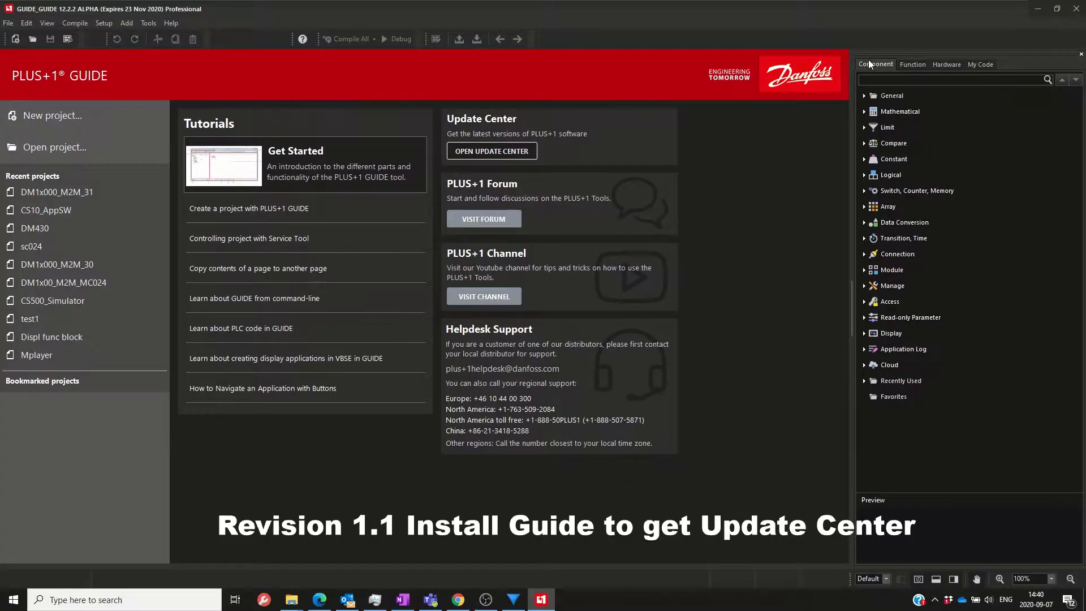
Step: Open the PLUS+1 Update Center, choose to select another license and start a Trial / Express license request
{"action": "left_click", "coordinate": [519, 153]}
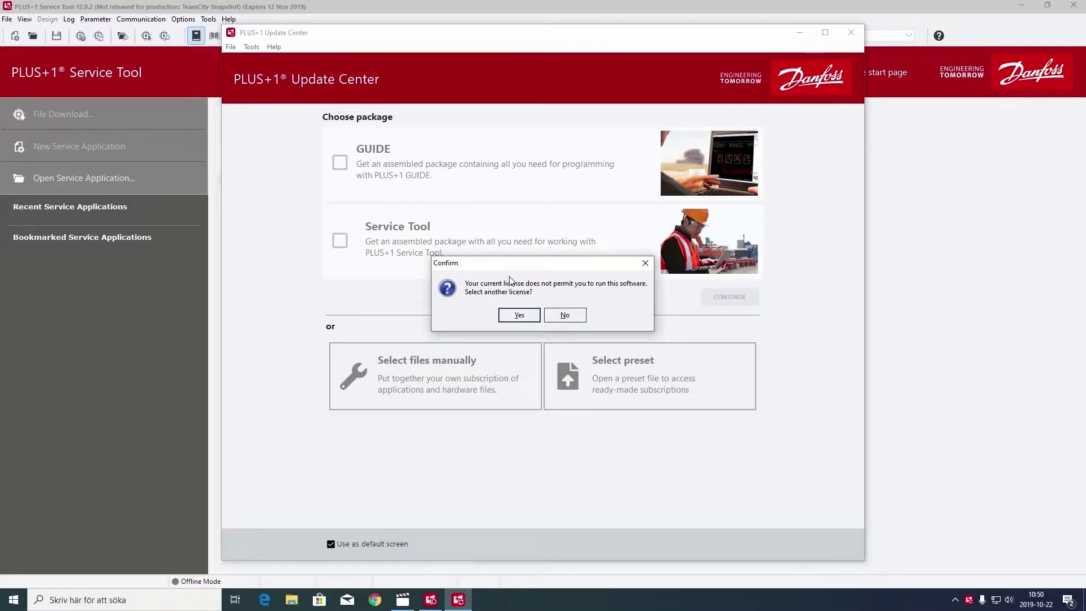
{"action": "left_click", "coordinate": [526, 316]}
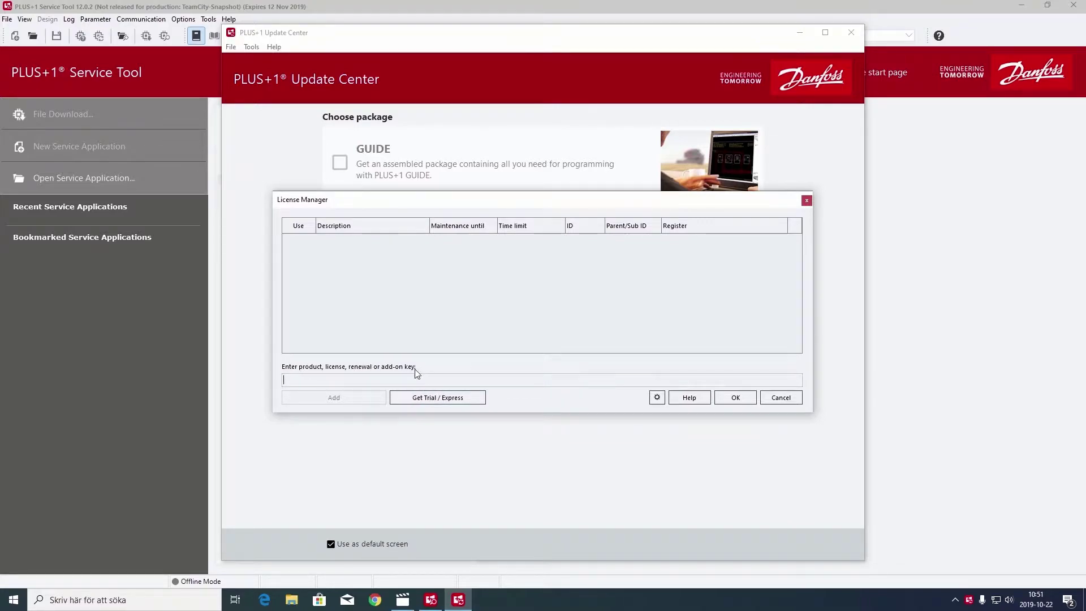
{"action": "left_click", "coordinate": [447, 399]}
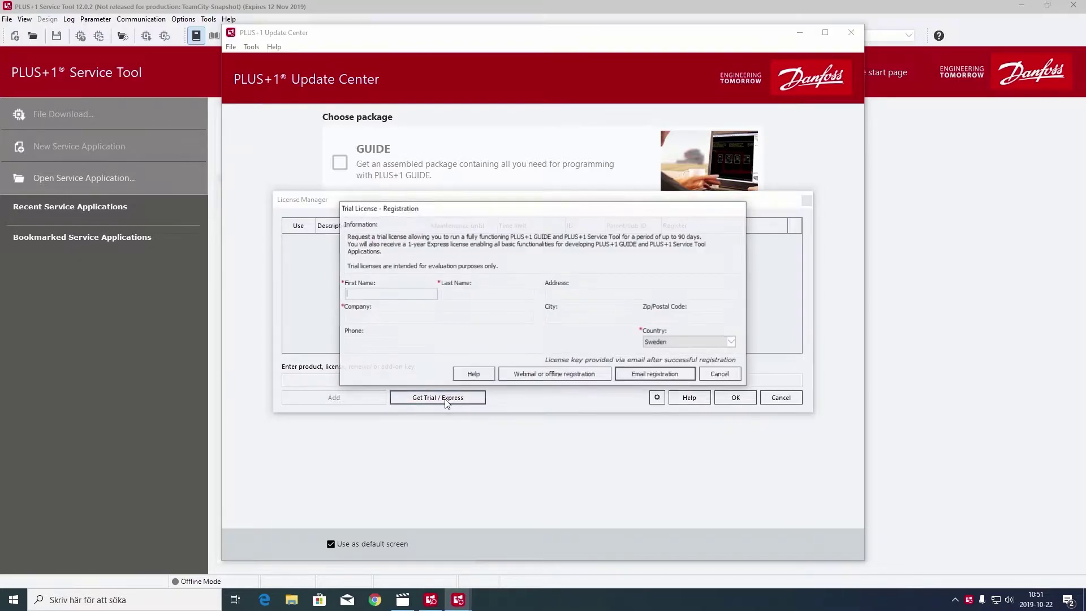
Step: Complete the trial registration with the first name, last name and company Danfoss, and send the generated license request email unmodified
{"action": "type", "text": "Stefan"}
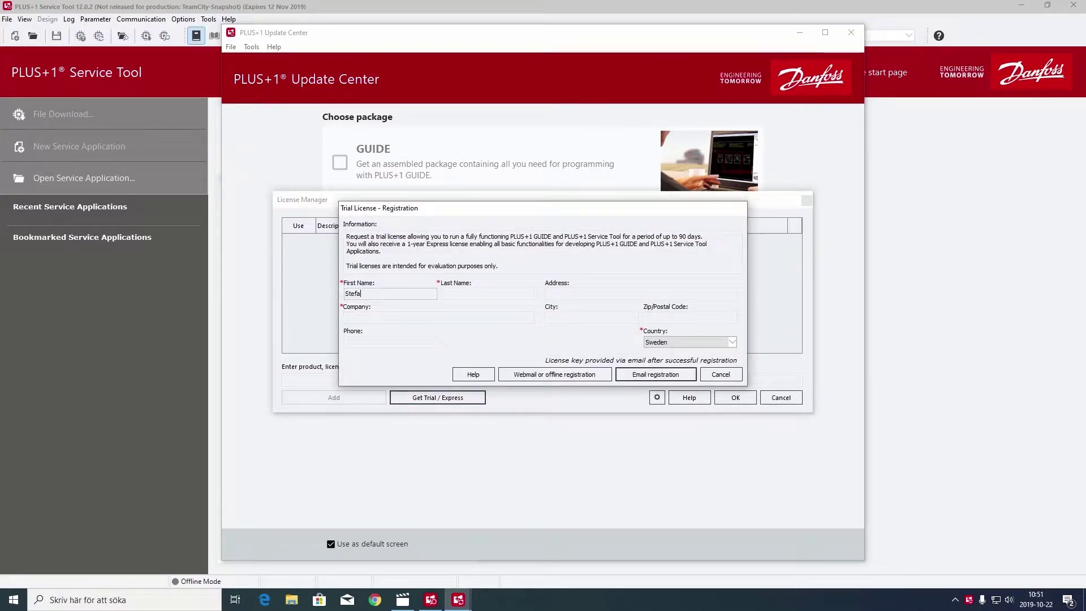
{"action": "left_click", "coordinate": [479, 295]}
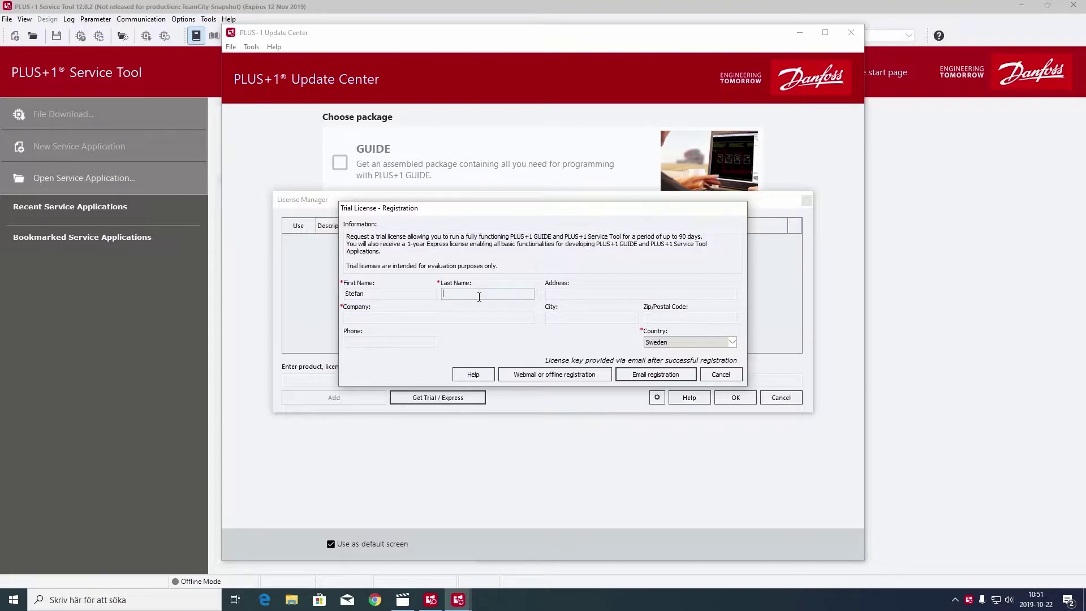
{"action": "left_click", "coordinate": [434, 317]}
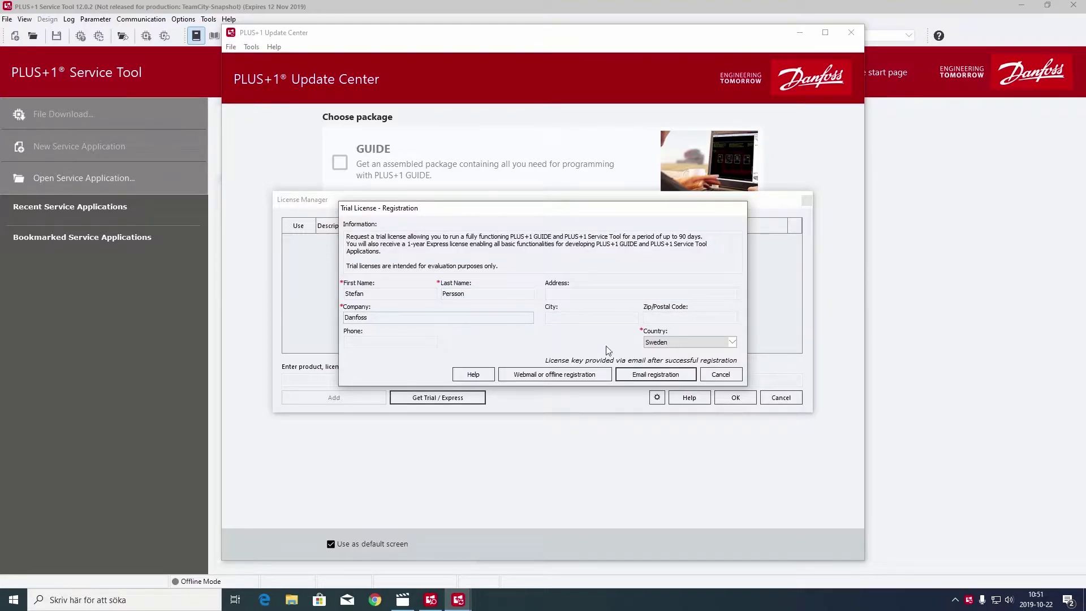
{"action": "left_click", "coordinate": [662, 377]}
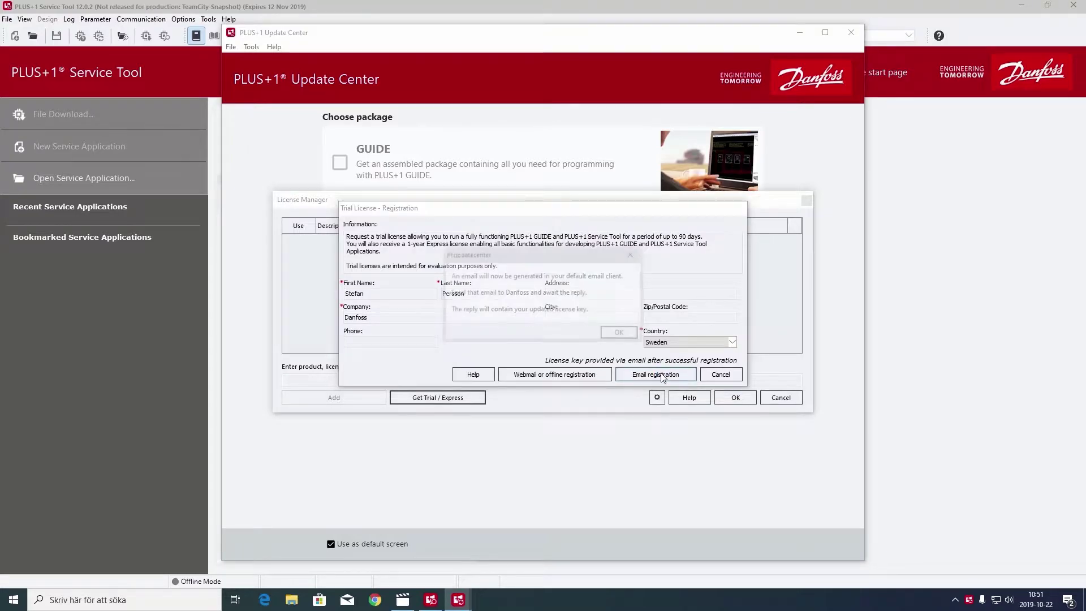
{"action": "left_click", "coordinate": [625, 333]}
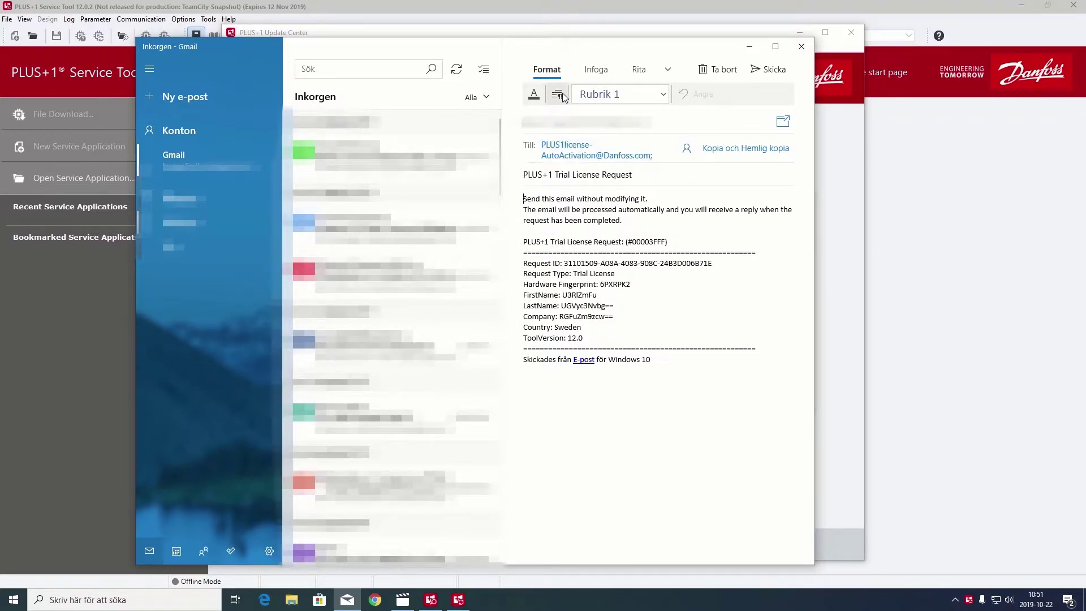
{"action": "left_click", "coordinate": [766, 69]}
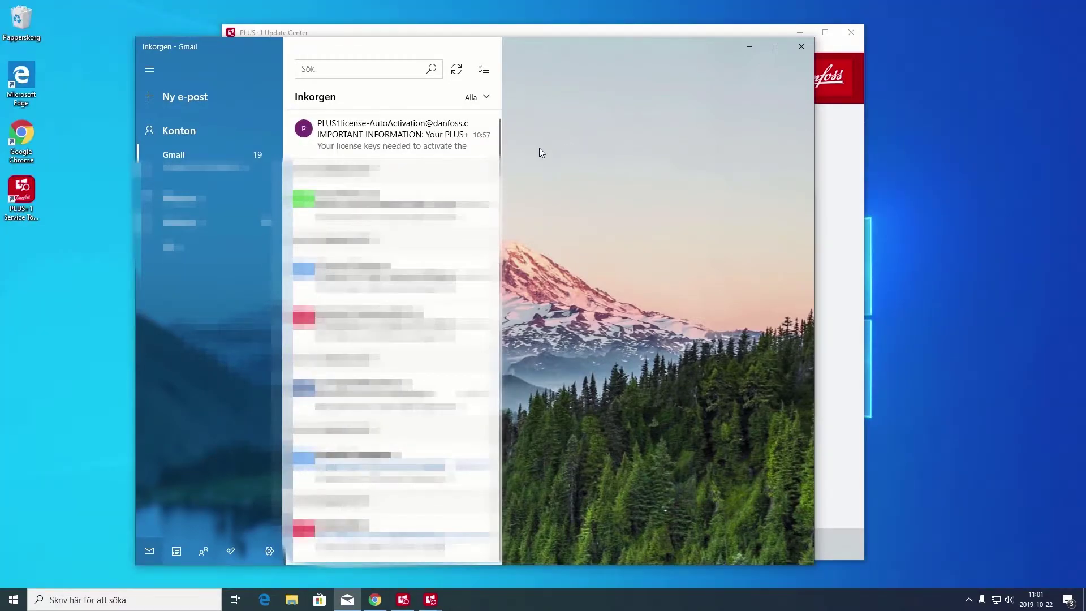
Step: Copy the Express, 90-day trial and add-on license keys from the PLUS+1 license reply email and minimize the mail window
{"action": "left_click", "coordinate": [446, 136]}
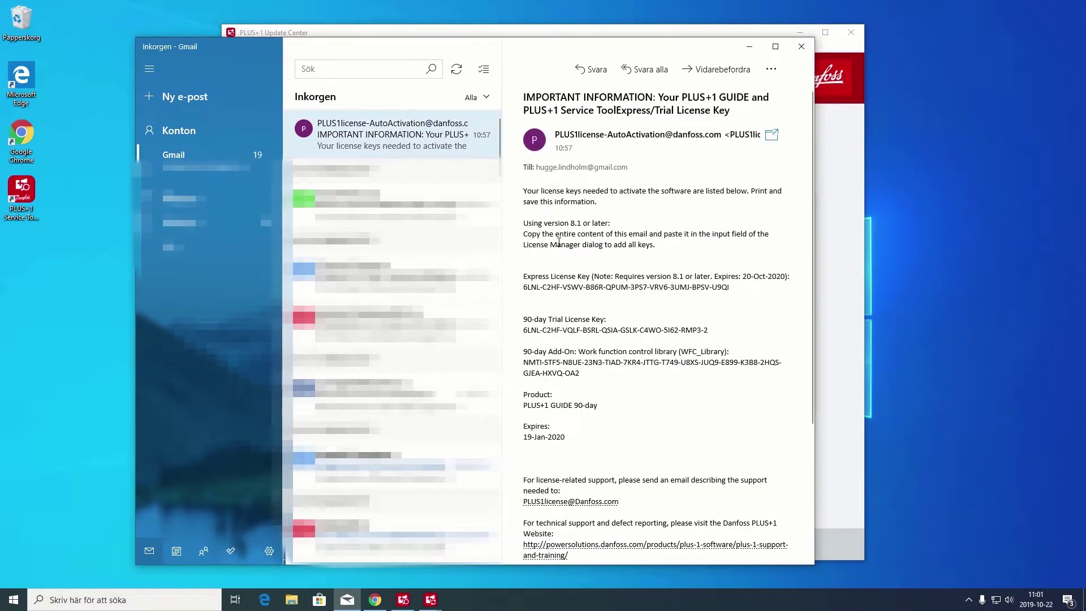
{"action": "left_click_drag", "start_coordinate": [525, 276], "coordinate": [603, 444]}
{"action": "right_click", "coordinate": [579, 340]}
{"action": "left_click", "coordinate": [597, 346]}
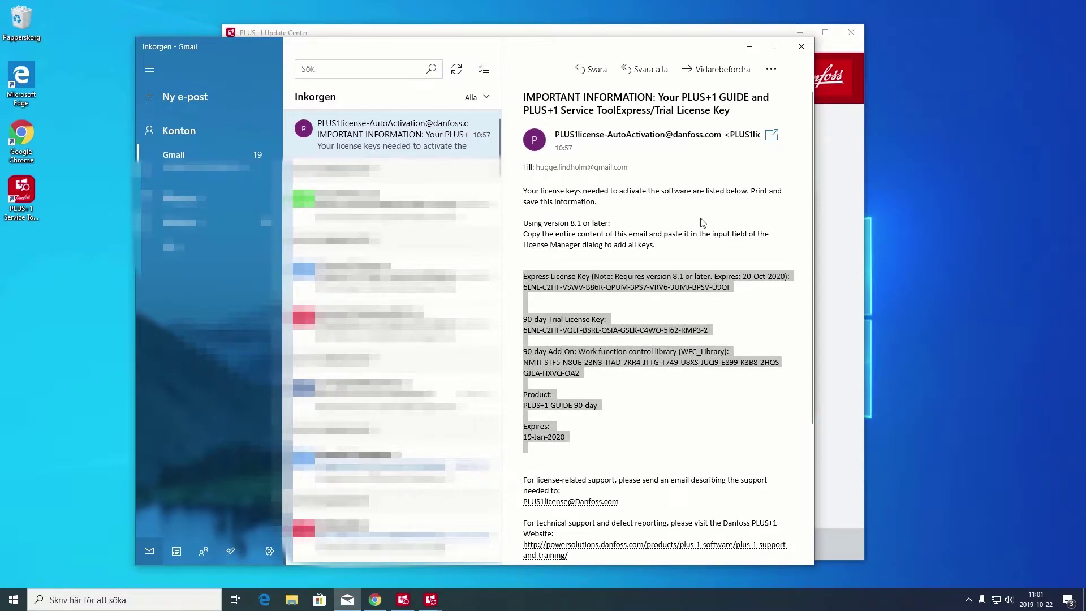
{"action": "left_click", "coordinate": [749, 46]}
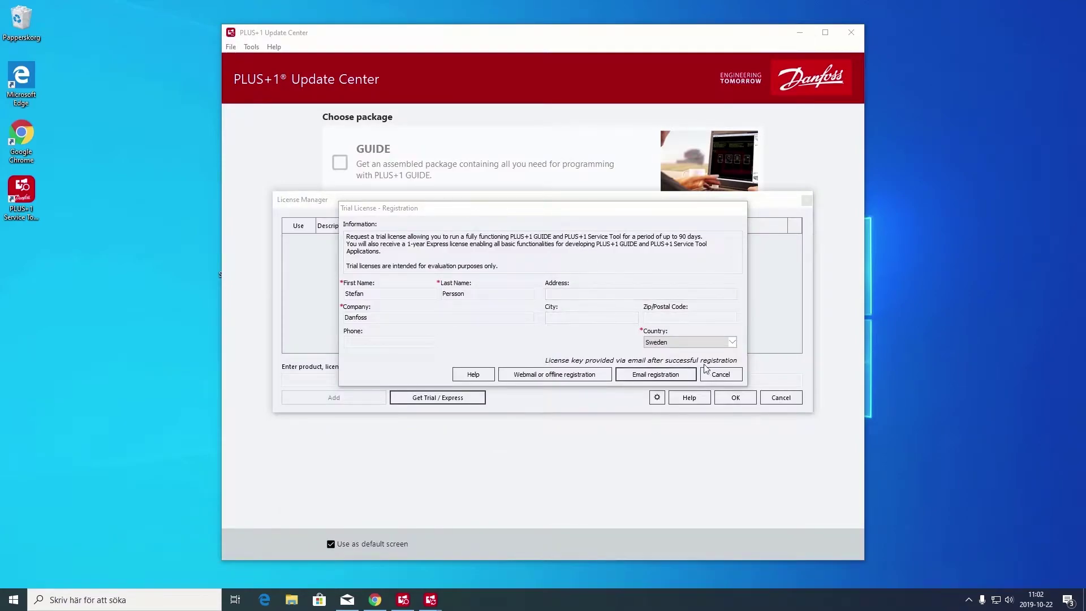
Step: Close the trial registration form, paste the license keys into the License Manager and add all three licenses
{"action": "left_click", "coordinate": [724, 375]}
{"action": "left_click", "coordinate": [374, 379]}
{"action": "key", "text": "ctrl+v"}
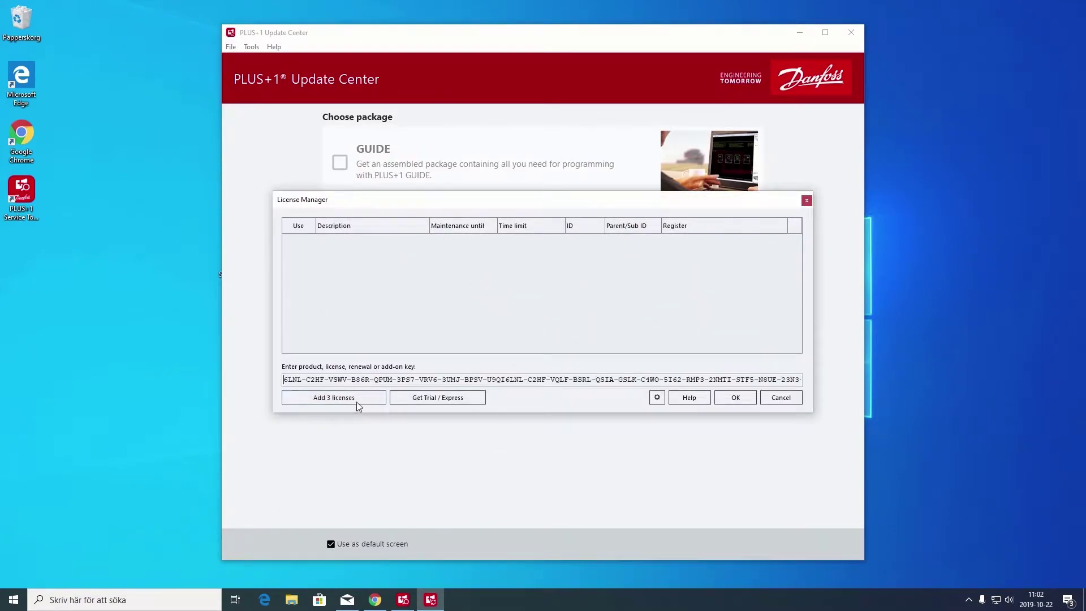
{"action": "left_click", "coordinate": [358, 401]}
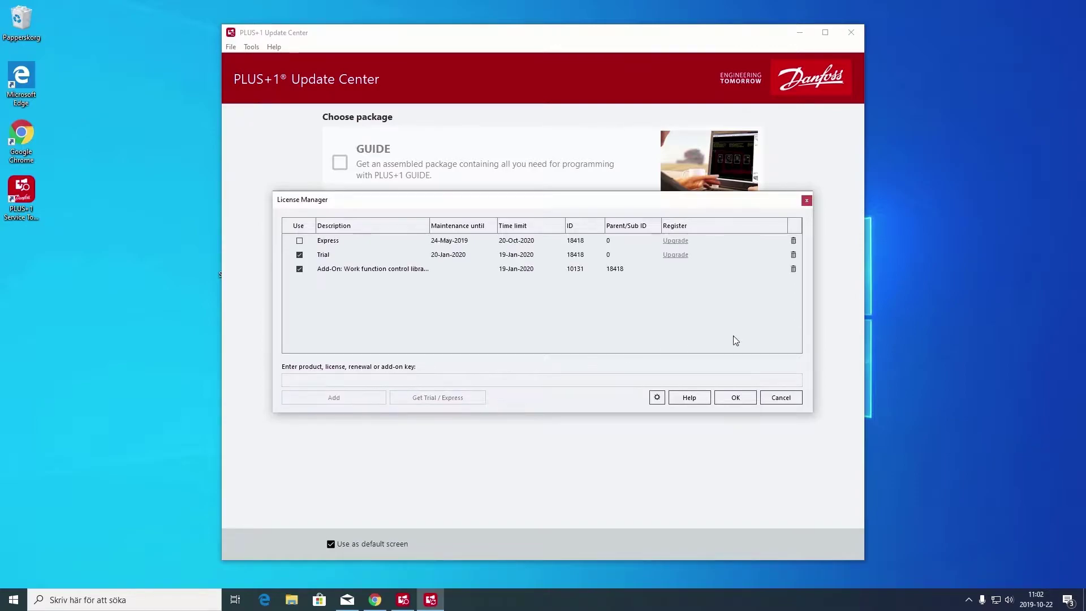
{"action": "left_click", "coordinate": [745, 397]}
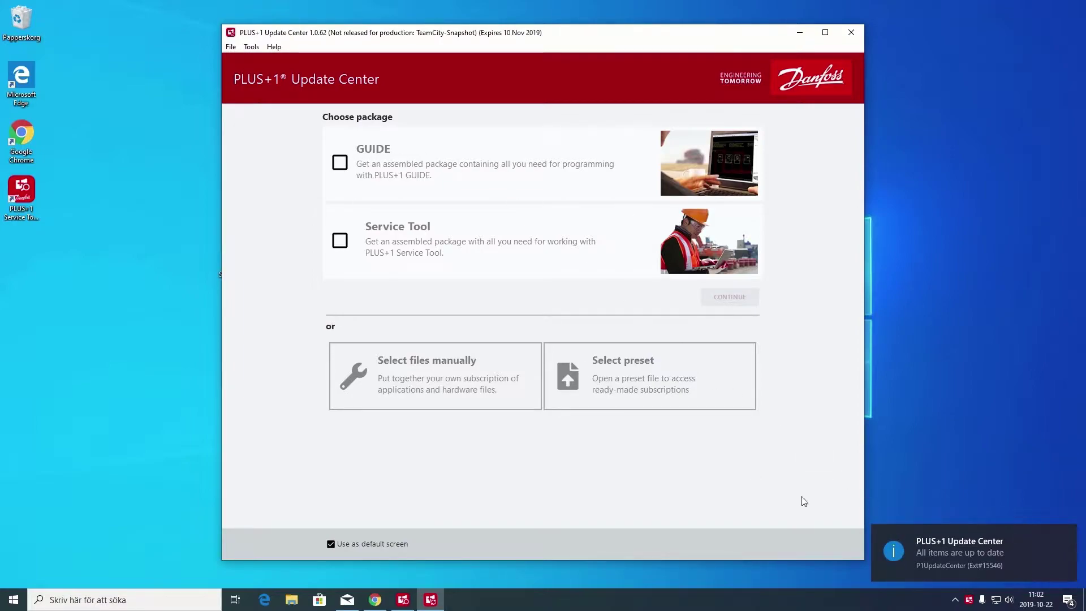
Step: Choose both the GUIDE and Service Tool packages in the Update Center and continue to the download list
{"action": "left_click", "coordinate": [341, 164]}
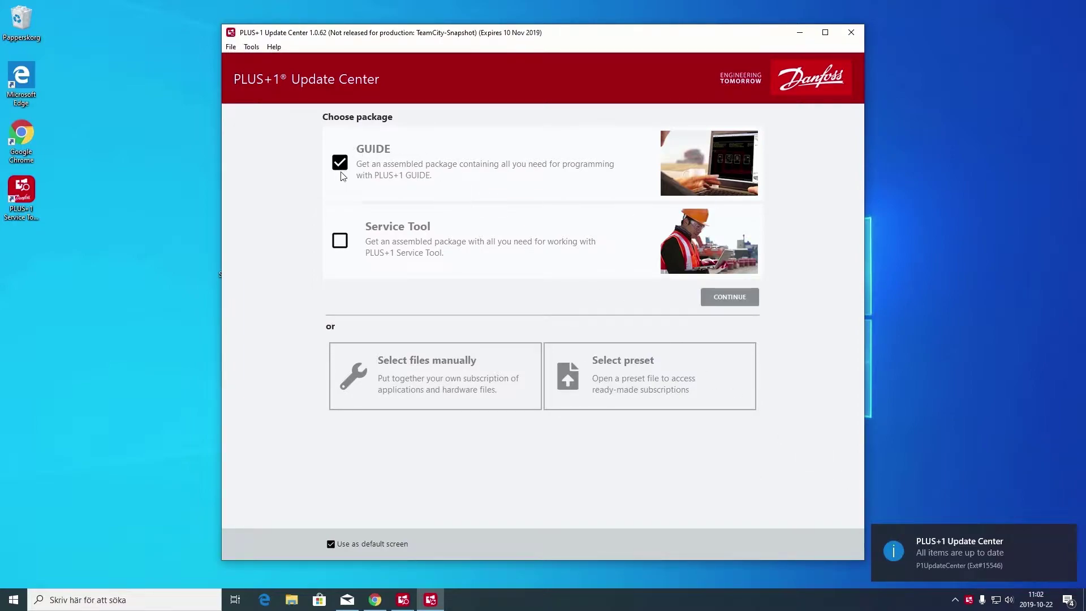
{"action": "left_click", "coordinate": [339, 241]}
{"action": "left_click", "coordinate": [729, 297]}
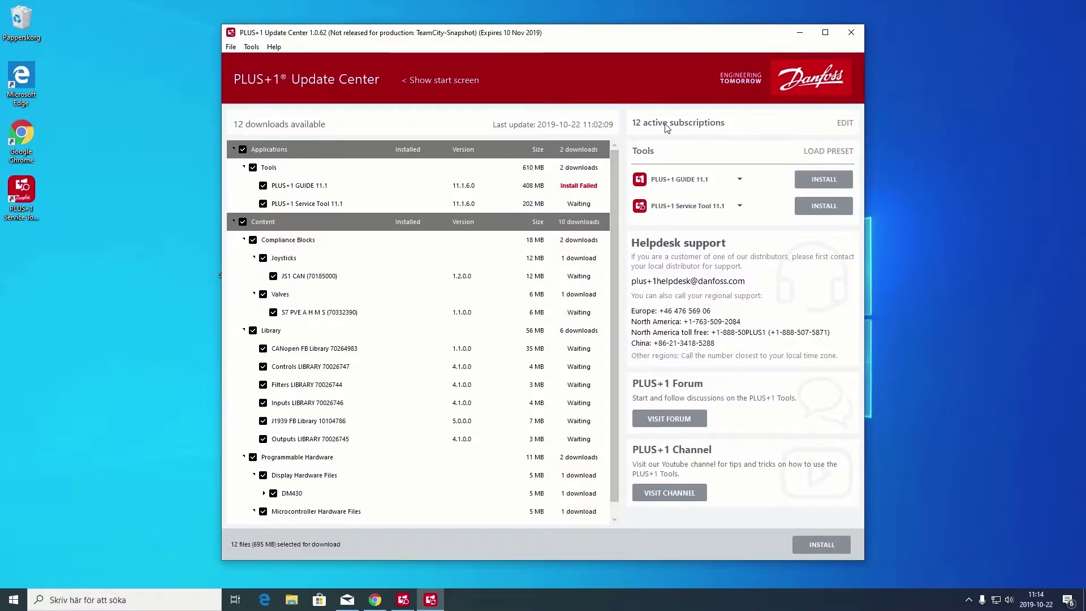
Step: Add Display FB Library 70081507 to the Update Center subscriptions and save the changes
{"action": "left_click", "coordinate": [845, 123]}
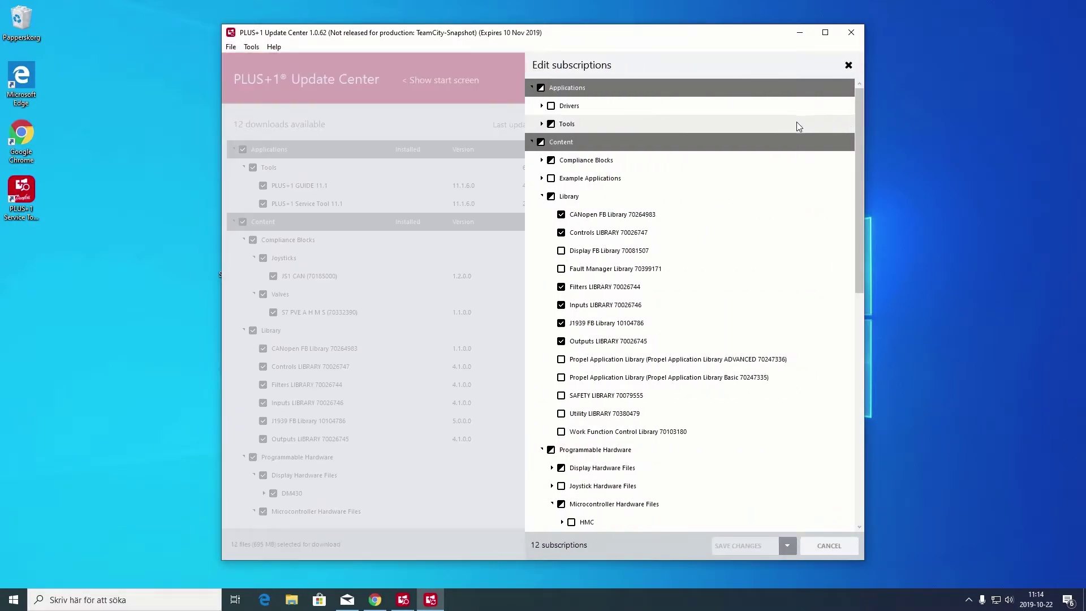
{"action": "scroll", "coordinate": [551, 167], "scroll_direction": "down", "scroll_amount": 1}
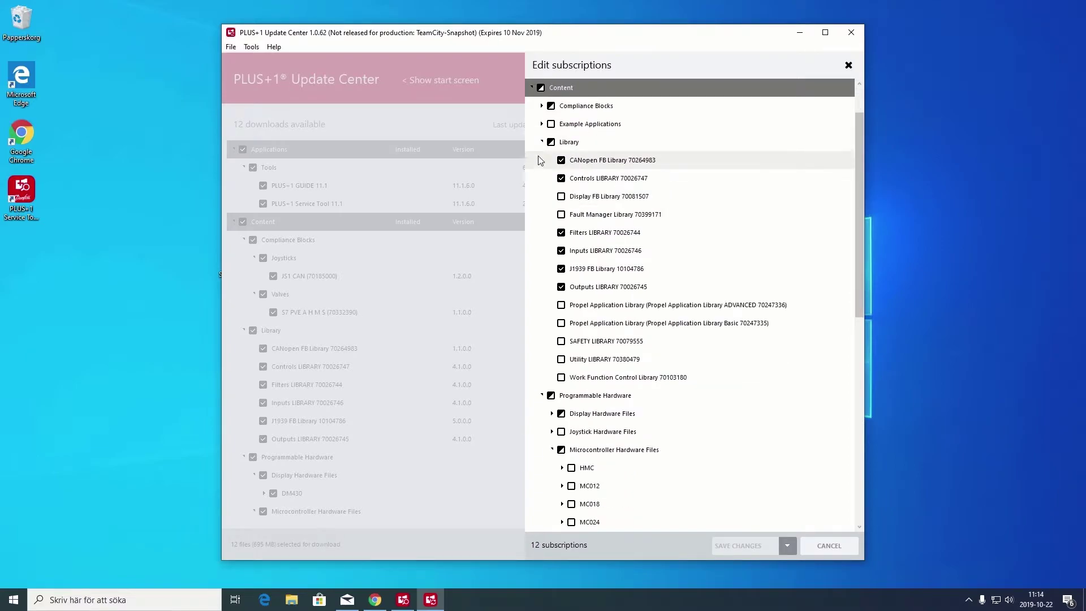
{"action": "left_click", "coordinate": [561, 199]}
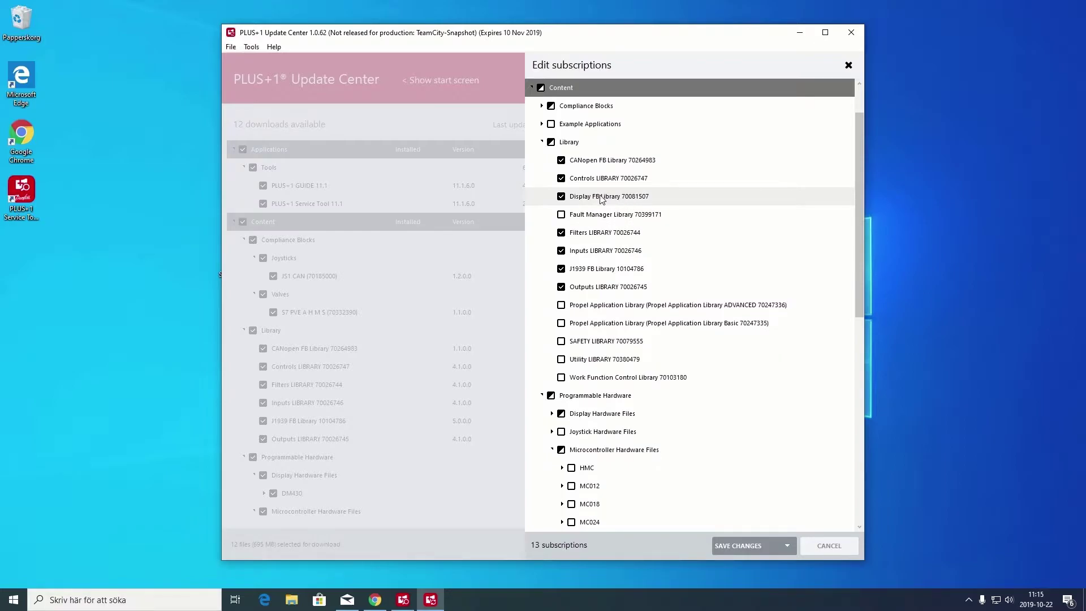
{"action": "left_click", "coordinate": [748, 545]}
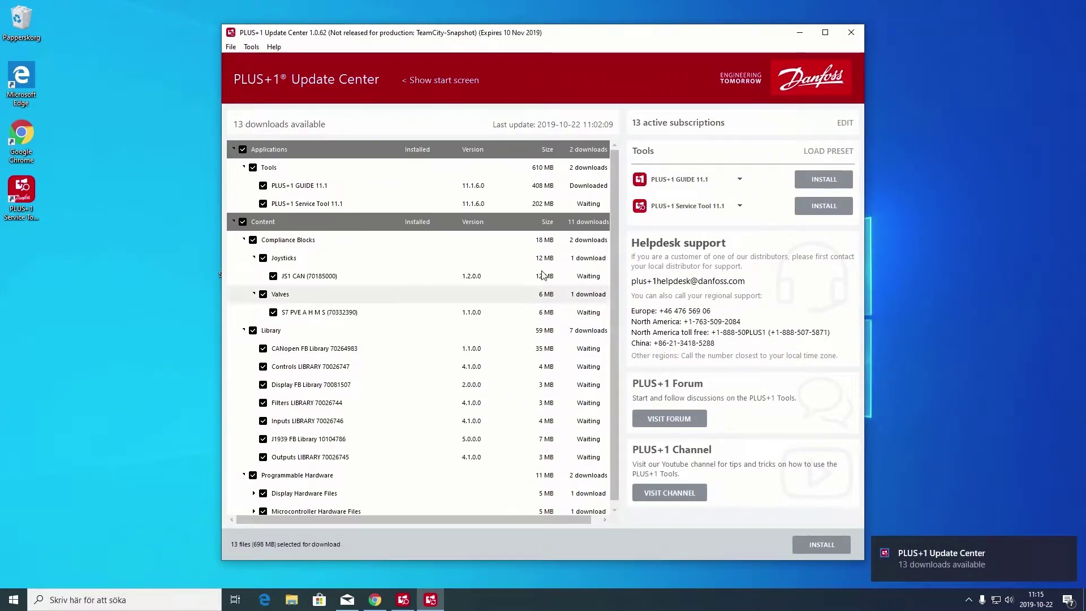
Step: Install the listed downloads except PLUS+1 GUIDE 11.1 and PLUS+1 Service Tool 11.1, and close the Update Center
{"action": "left_click", "coordinate": [263, 185]}
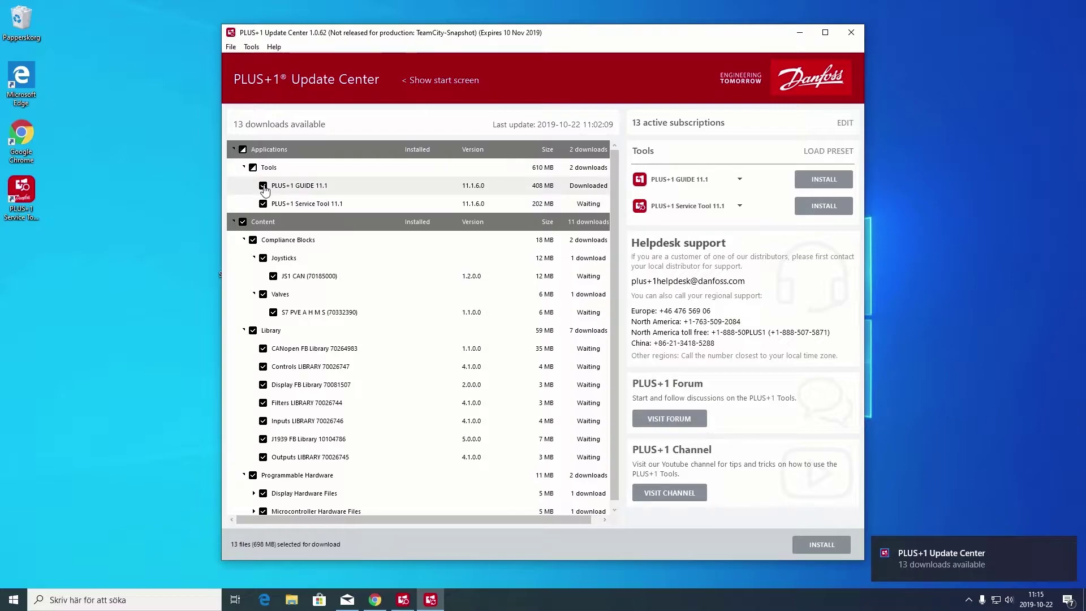
{"action": "left_click", "coordinate": [263, 204]}
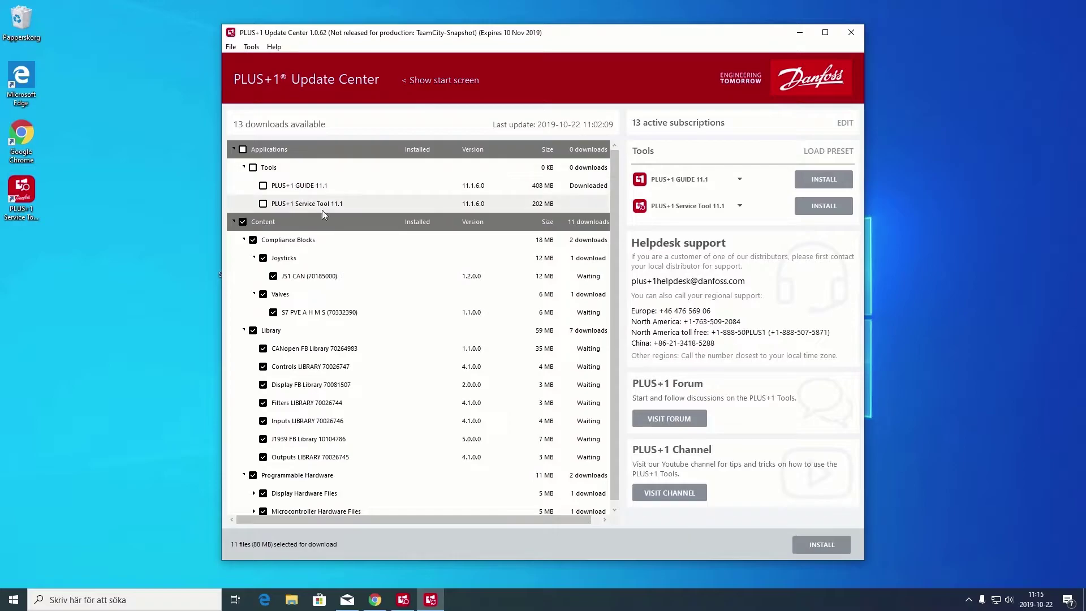
{"action": "left_click", "coordinate": [814, 547]}
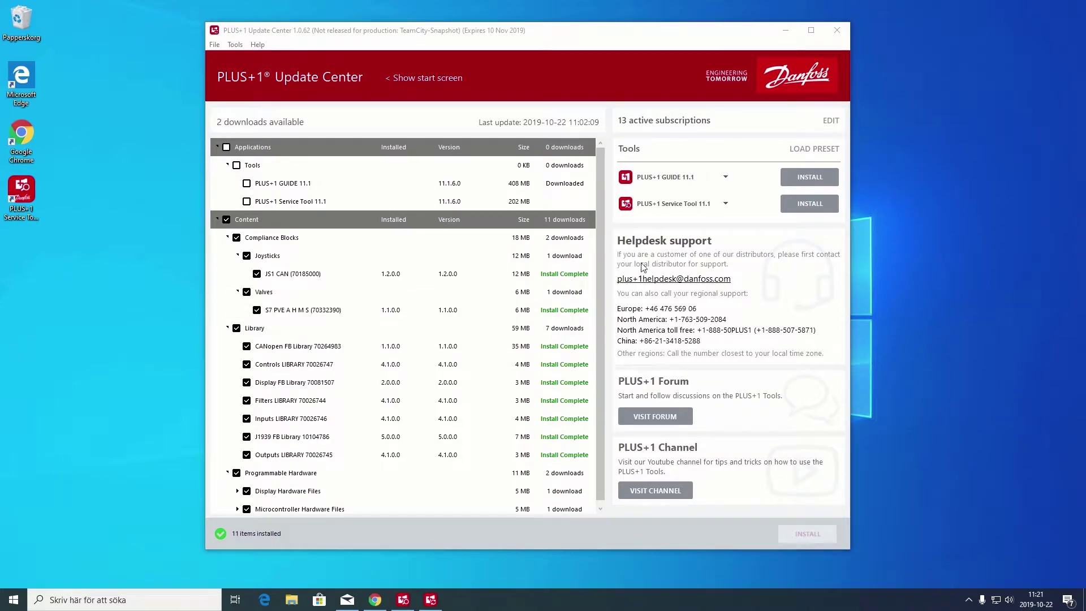
{"action": "left_click", "coordinate": [834, 31]}
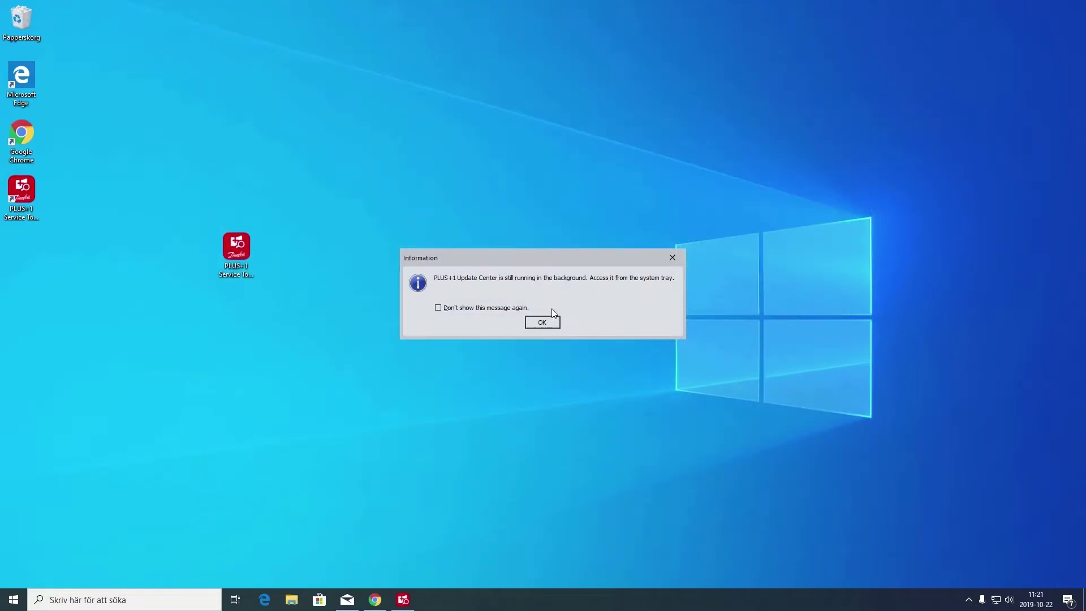
{"action": "left_click", "coordinate": [542, 322]}
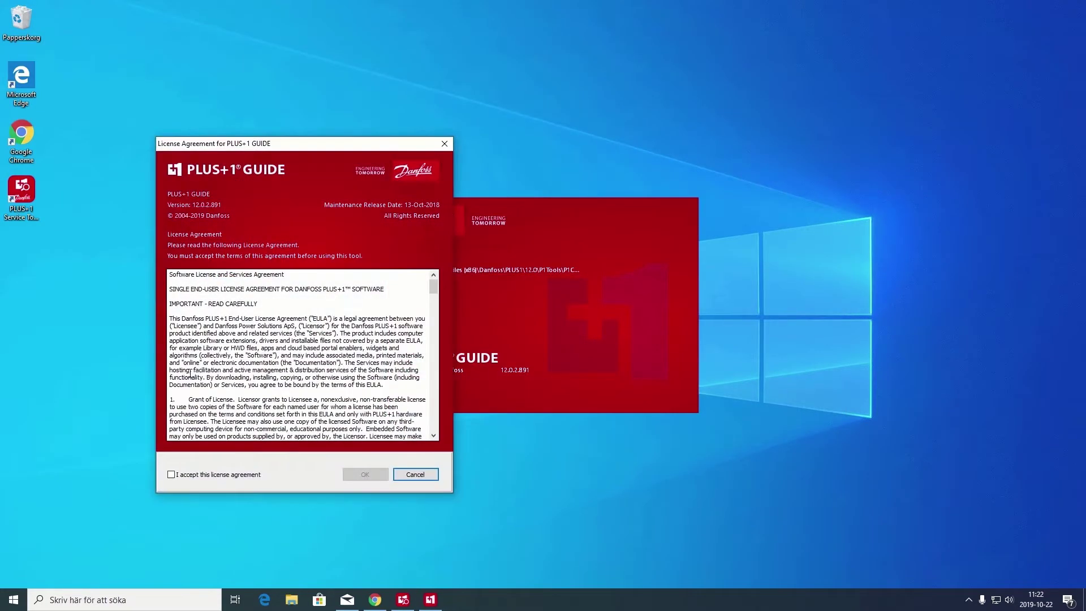
Step: Accept the PLUS+1 GUIDE license agreement and make this release the default application for P1P/P1X files, SCS files and plus+1 links
{"action": "left_click", "coordinate": [171, 474]}
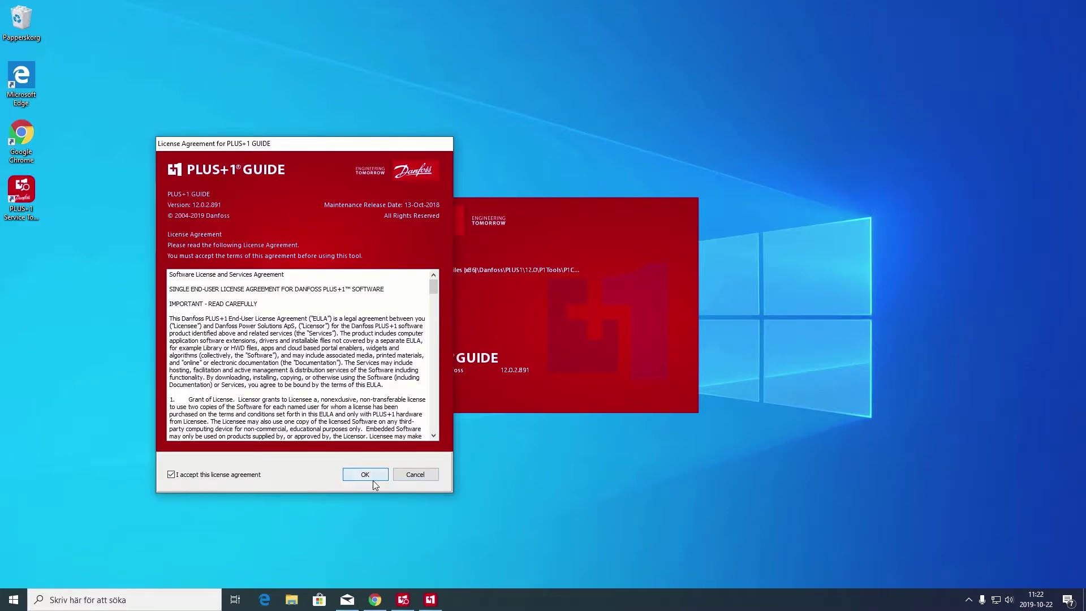
{"action": "left_click", "coordinate": [372, 480]}
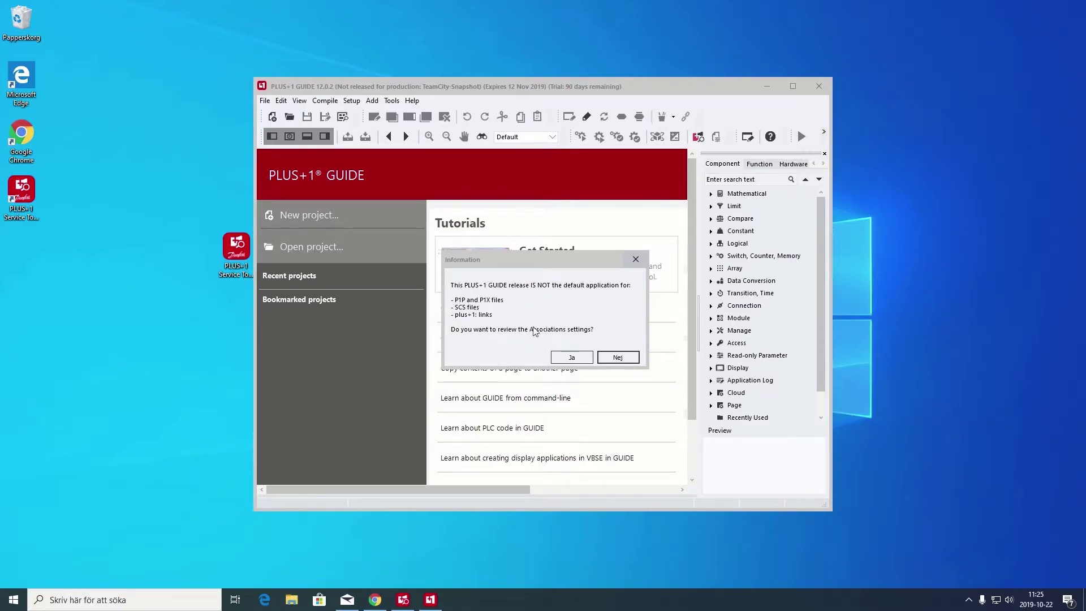
{"action": "left_click", "coordinate": [572, 357]}
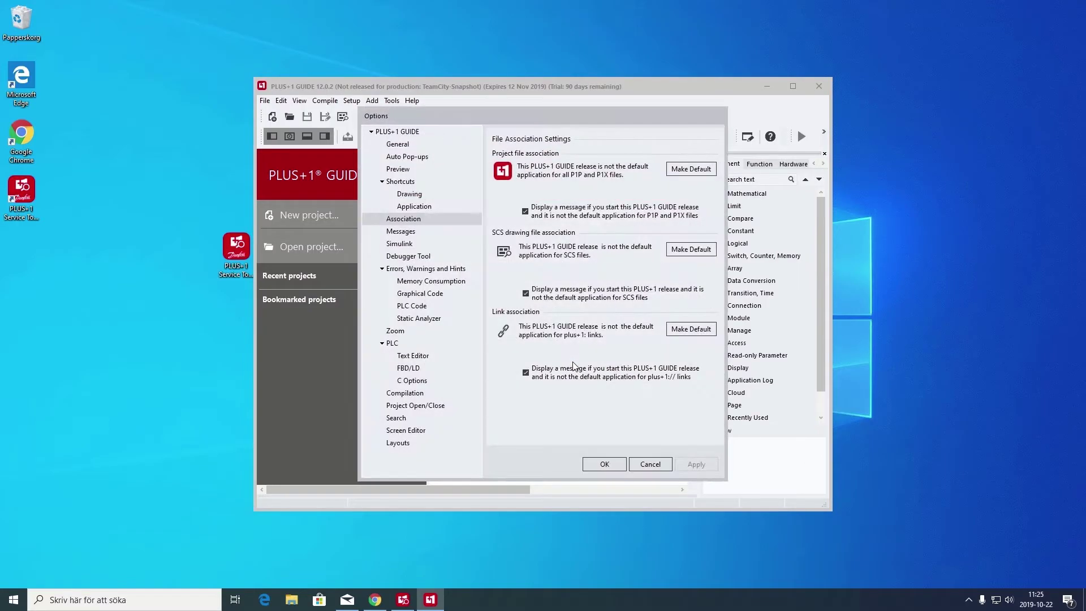
{"action": "left_click", "coordinate": [685, 249]}
{"action": "left_click", "coordinate": [690, 332]}
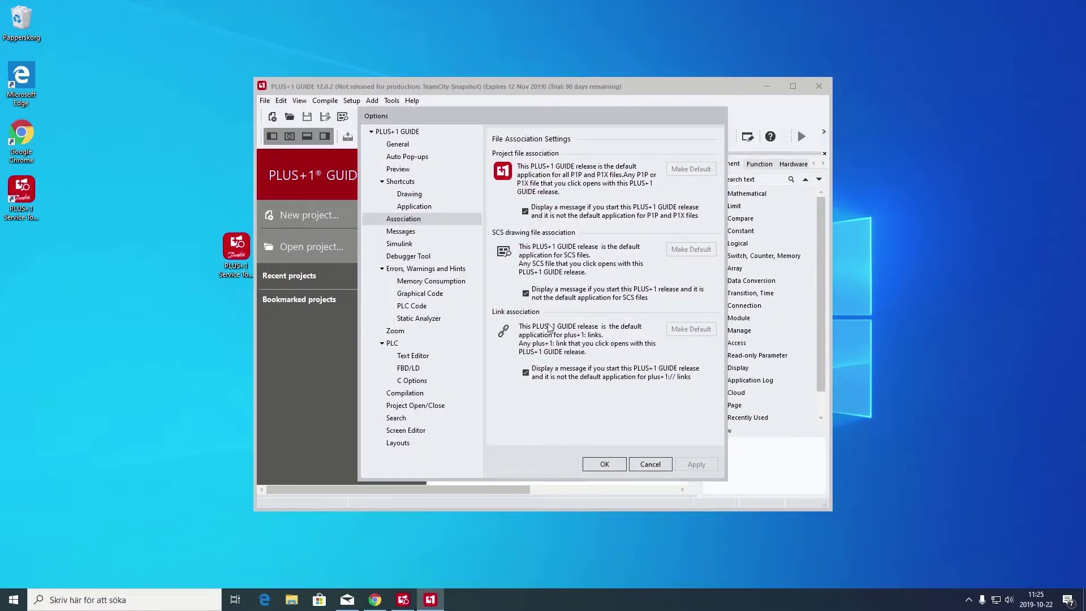
{"action": "left_click", "coordinate": [604, 463]}
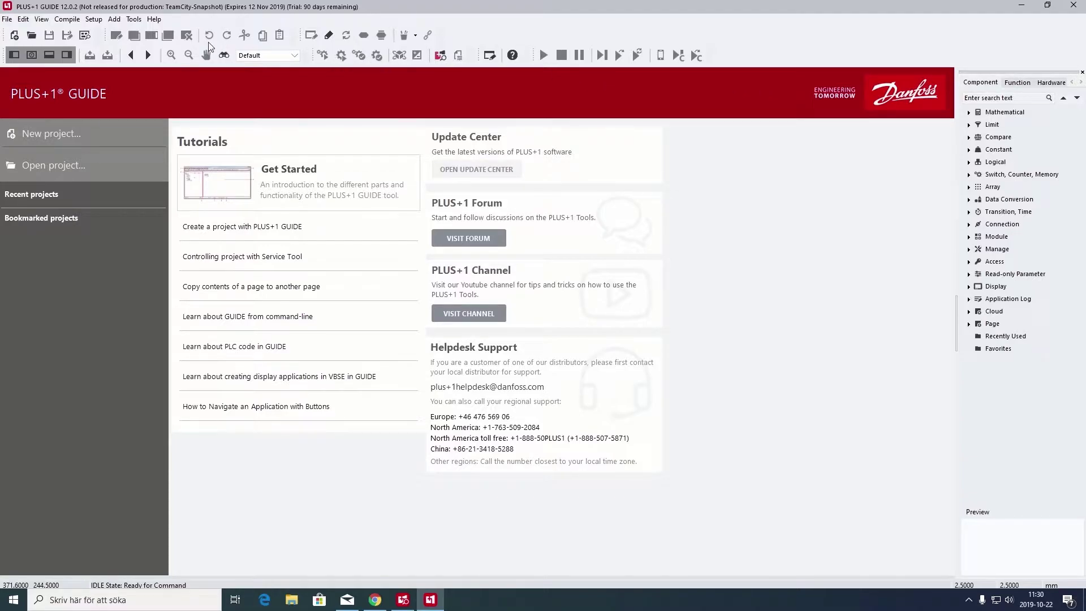
Step: Change the PLUS+1 GUIDE theme to Dark in the general options and apply it
{"action": "left_click", "coordinate": [94, 20]}
{"action": "left_click", "coordinate": [115, 93]}
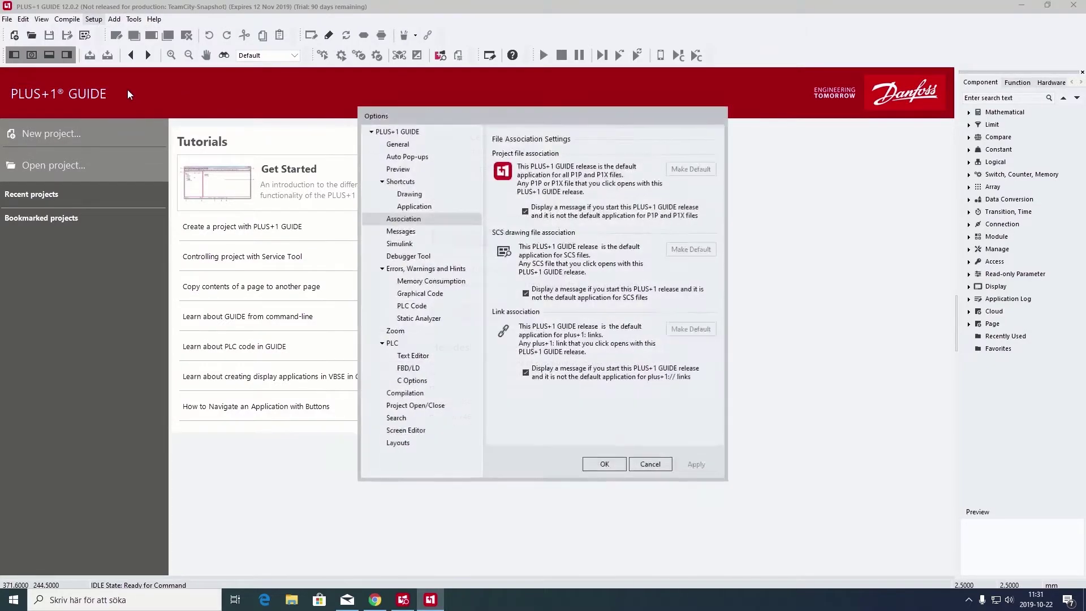
{"action": "left_click", "coordinate": [404, 142]}
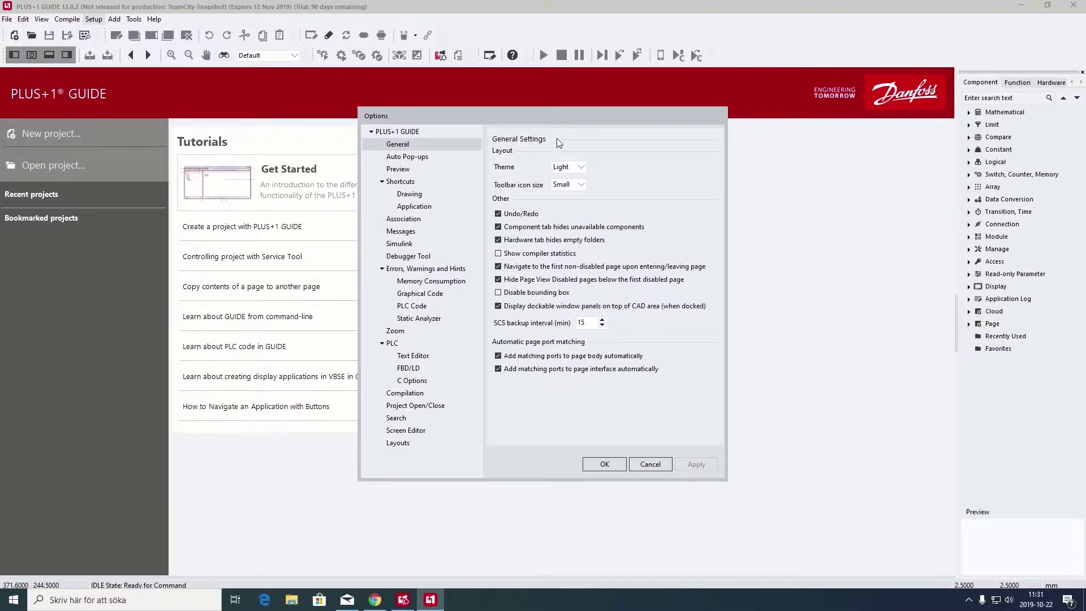
{"action": "left_click", "coordinate": [568, 166]}
{"action": "left_click", "coordinate": [574, 187]}
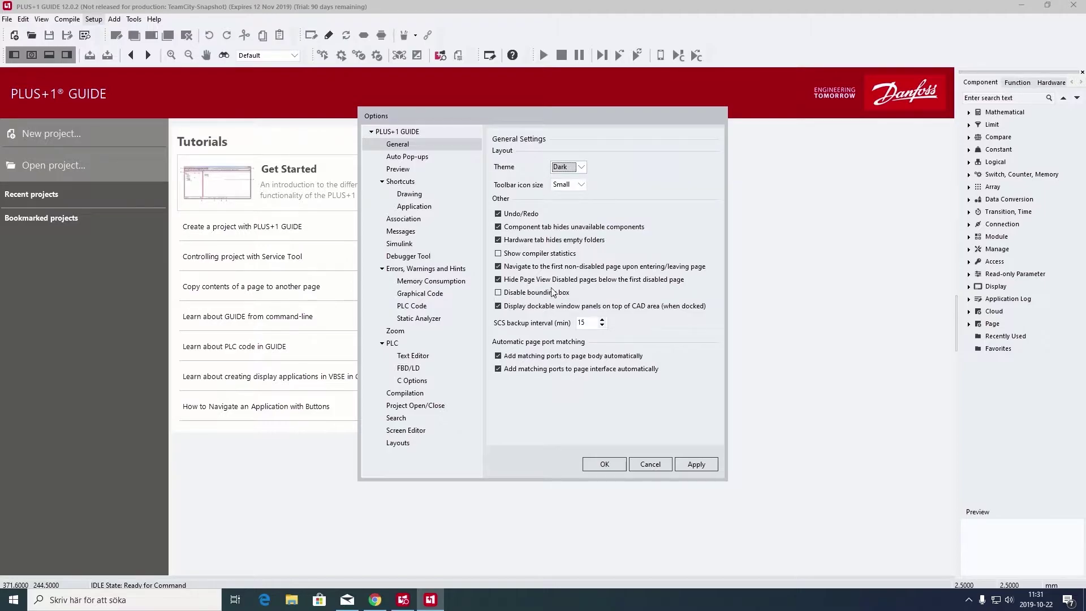
{"action": "left_click", "coordinate": [696, 462]}
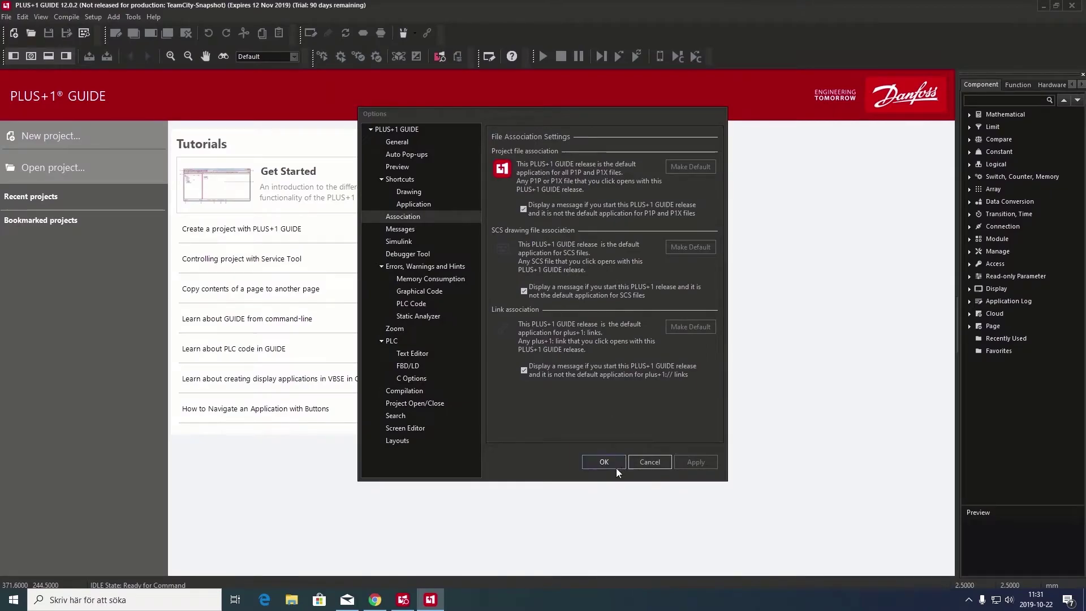
{"action": "left_click", "coordinate": [615, 460]}
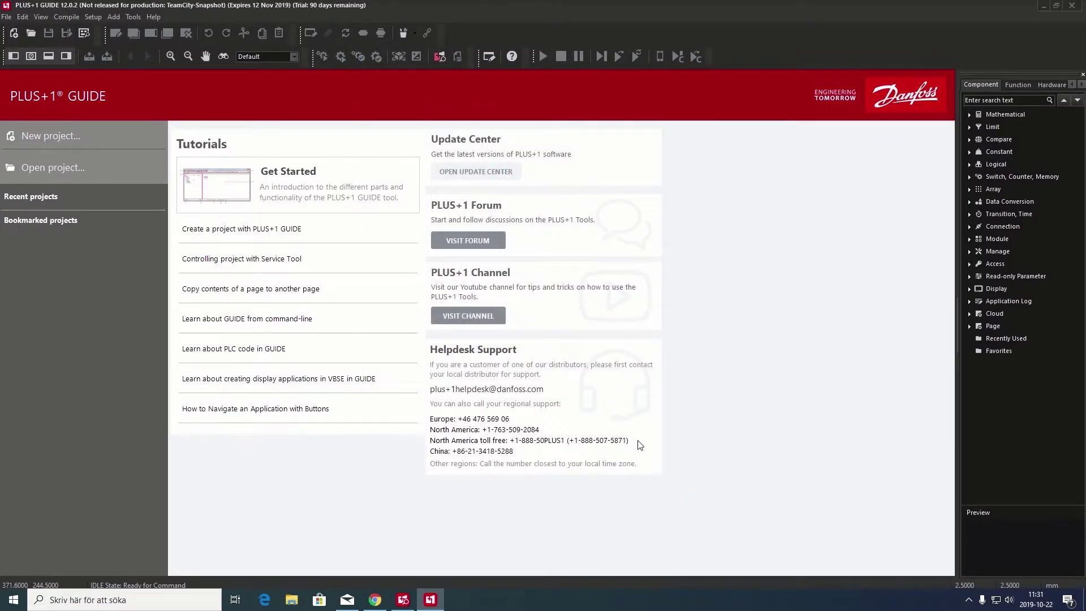
Step: Start a new project and name it NewProject
{"action": "left_click", "coordinate": [78, 138]}
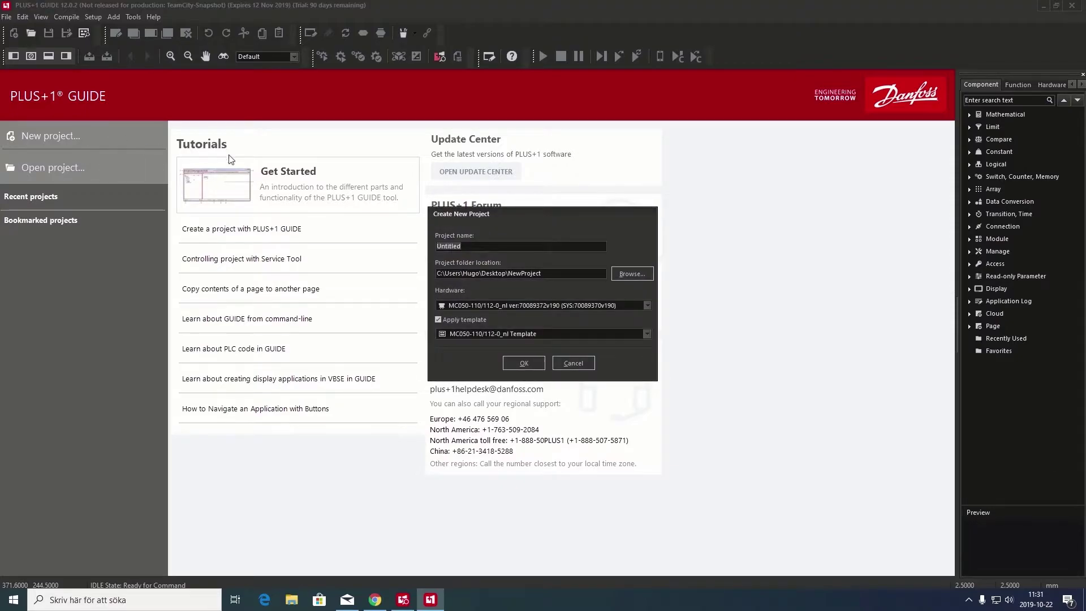
{"action": "left_click", "coordinate": [476, 243]}
{"action": "key", "text": "BackSpace"}
{"action": "key", "text": "BackSpace"}
{"action": "key", "text": "BackSpace"}
{"action": "key", "text": "BackSpace"}
{"action": "key", "text": "BackSpace"}
{"action": "key", "text": "BackSpace"}
{"action": "type", "text": "NewProject"}
Step: Create a folder named Project on the desktop and set it as the project folder location
{"action": "left_click", "coordinate": [633, 273]}
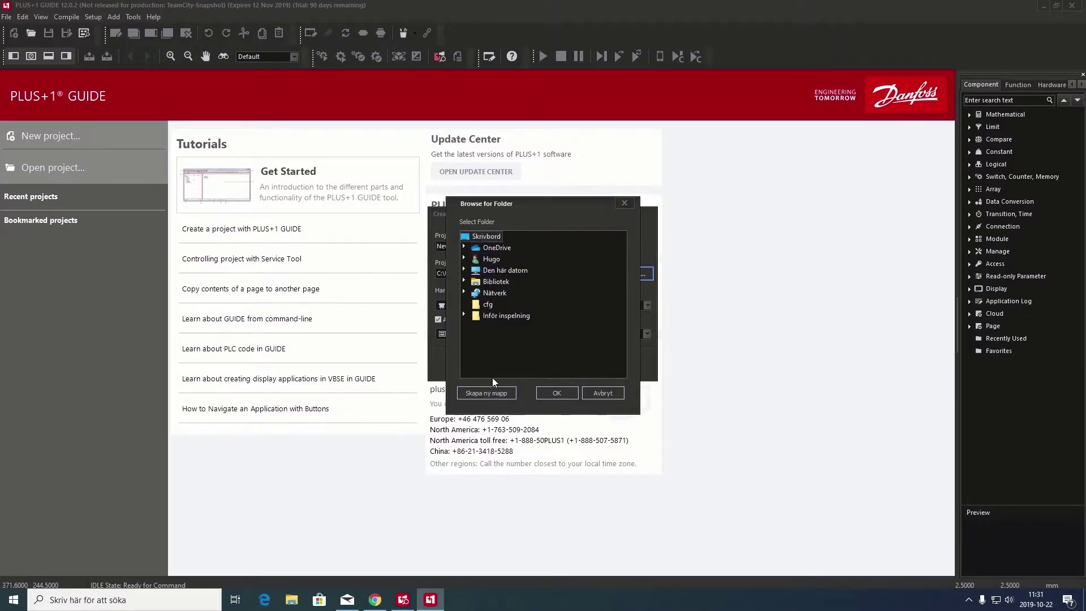
{"action": "left_click", "coordinate": [486, 392]}
{"action": "key", "text": "ctrl+a"}
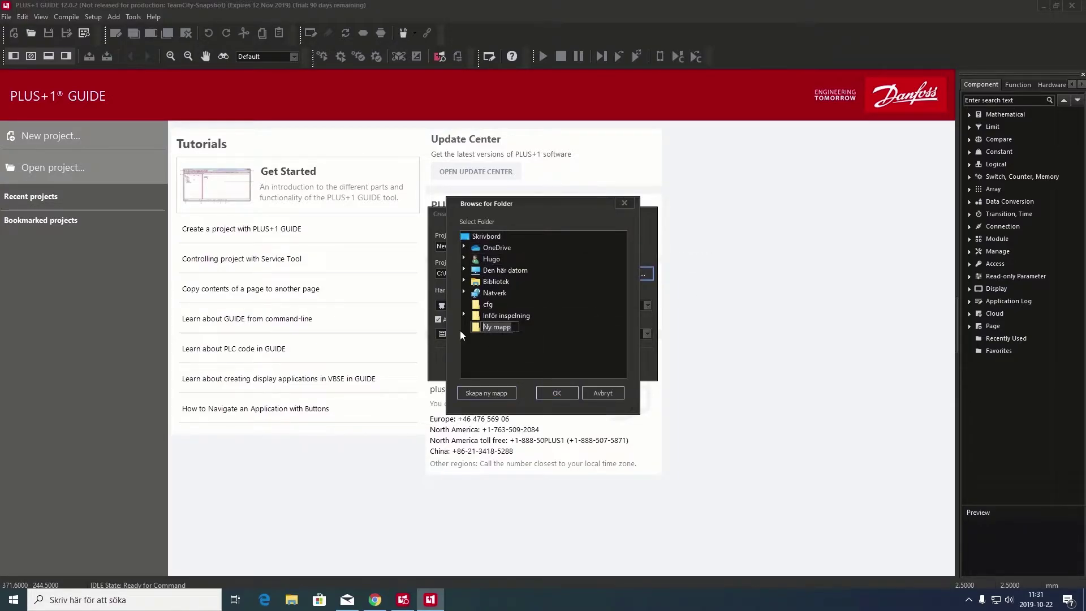
{"action": "key", "text": "BackSpace"}
{"action": "type", "text": "Project"}
{"action": "left_click", "coordinate": [562, 393]}
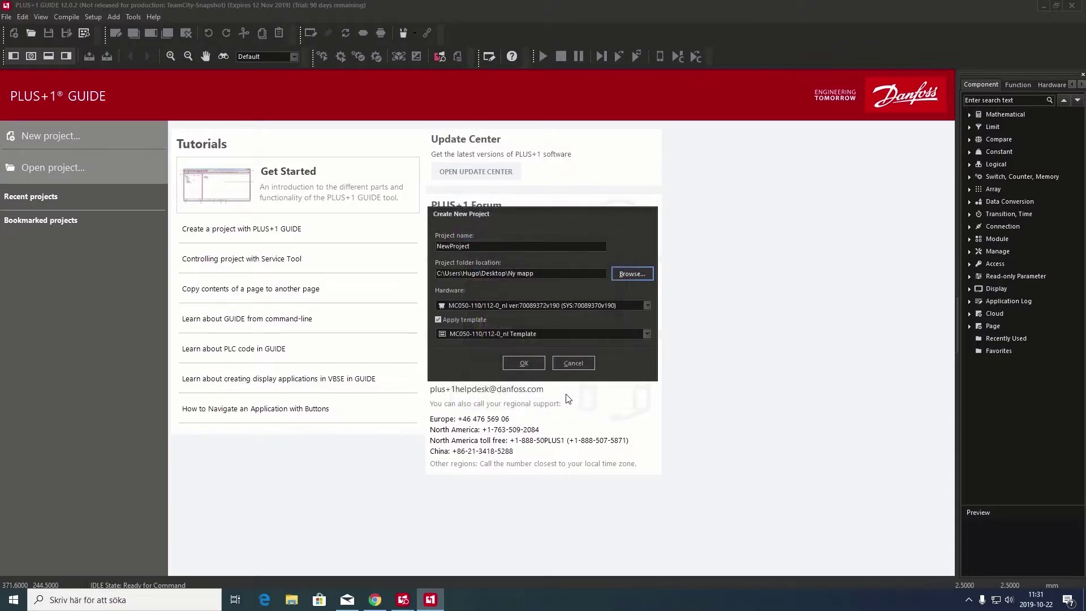
{"action": "left_click", "coordinate": [626, 274]}
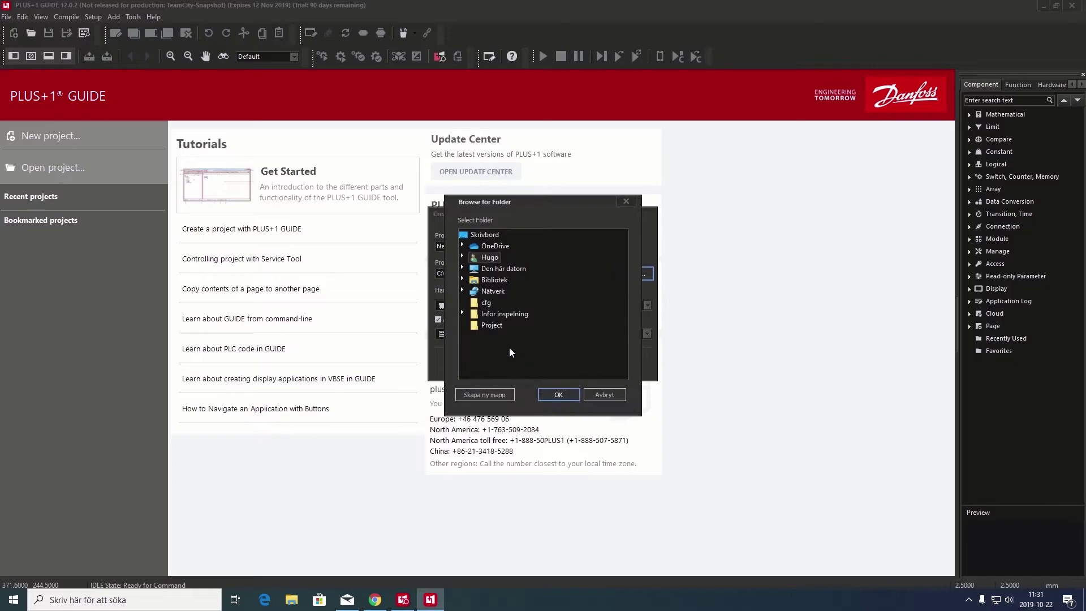
{"action": "left_click", "coordinate": [558, 395]}
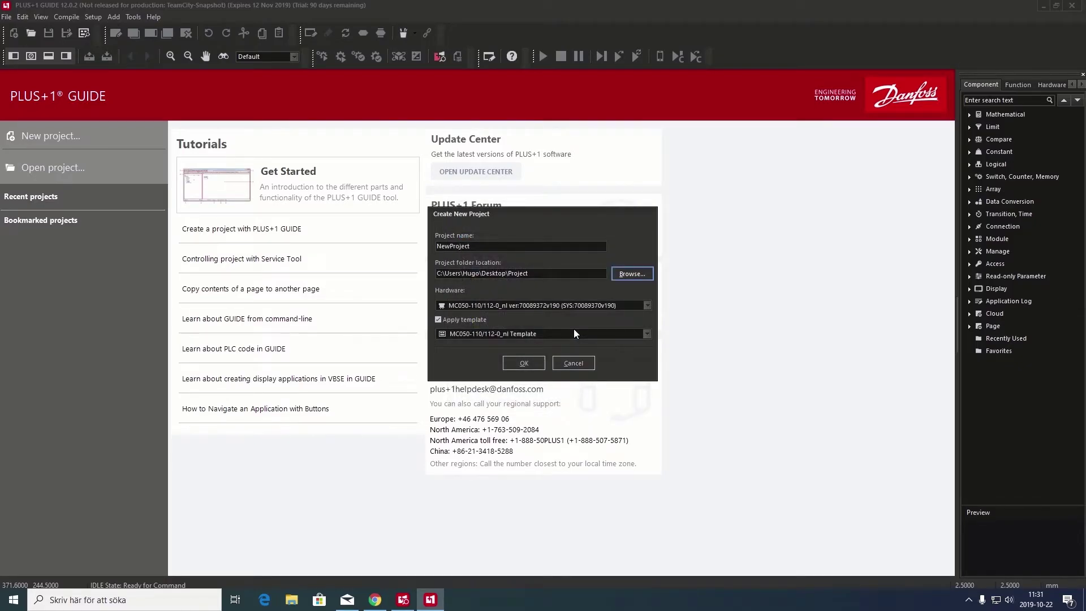
Step: Create the project with the MC050-110/112-0_nl ver:70089372v190 hardware and apply the MC050-110/112-0_nl Template
{"action": "left_click", "coordinate": [553, 306]}
{"action": "left_click", "coordinate": [647, 304]}
{"action": "left_click", "coordinate": [646, 304]}
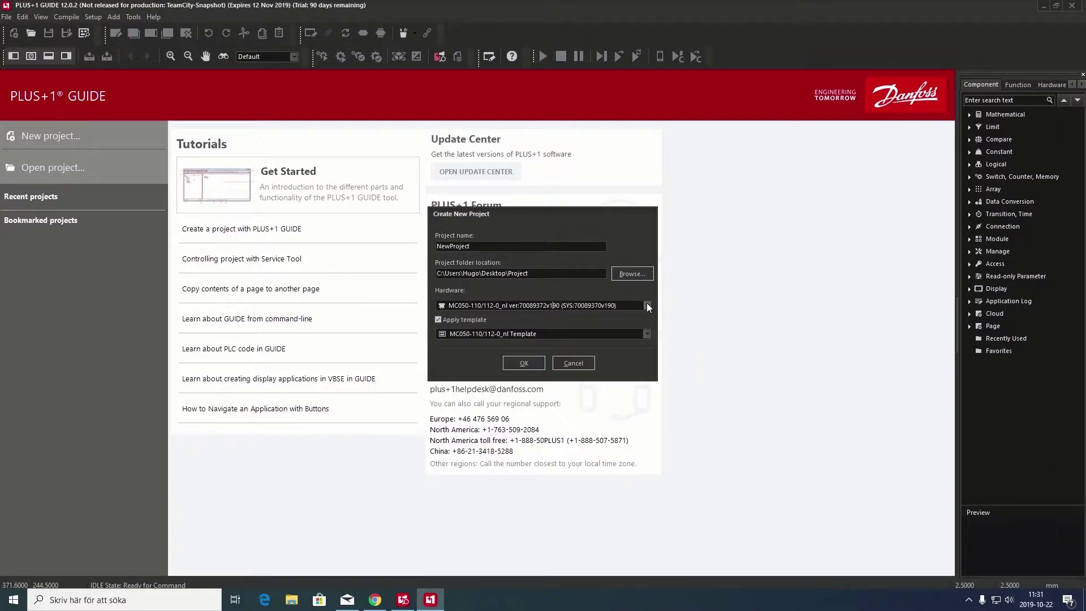
{"action": "left_click", "coordinate": [647, 305]}
{"action": "left_click", "coordinate": [593, 336]}
{"action": "left_click", "coordinate": [523, 363]}
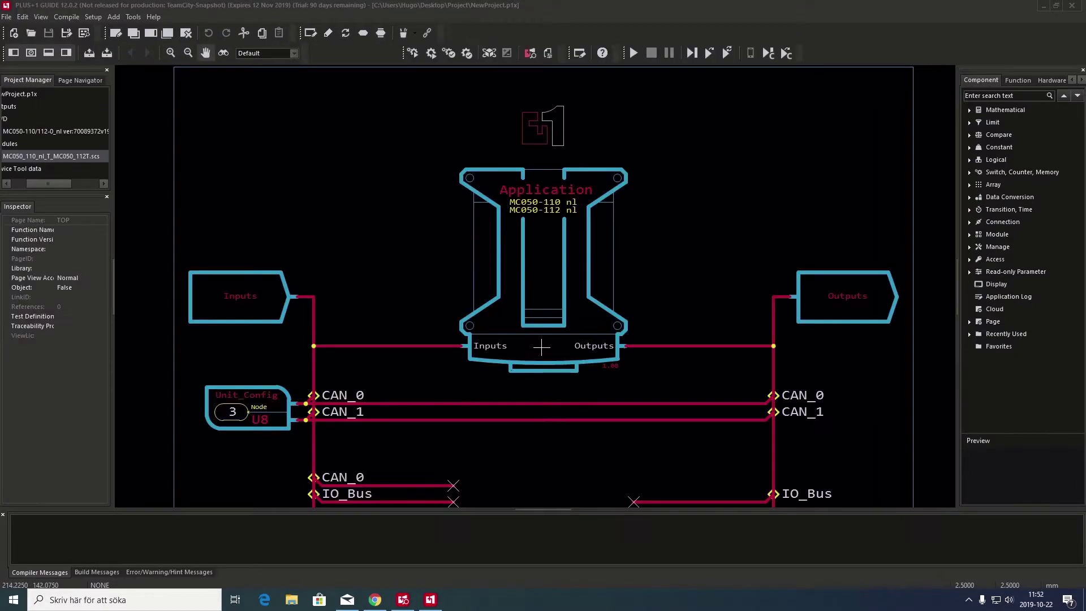